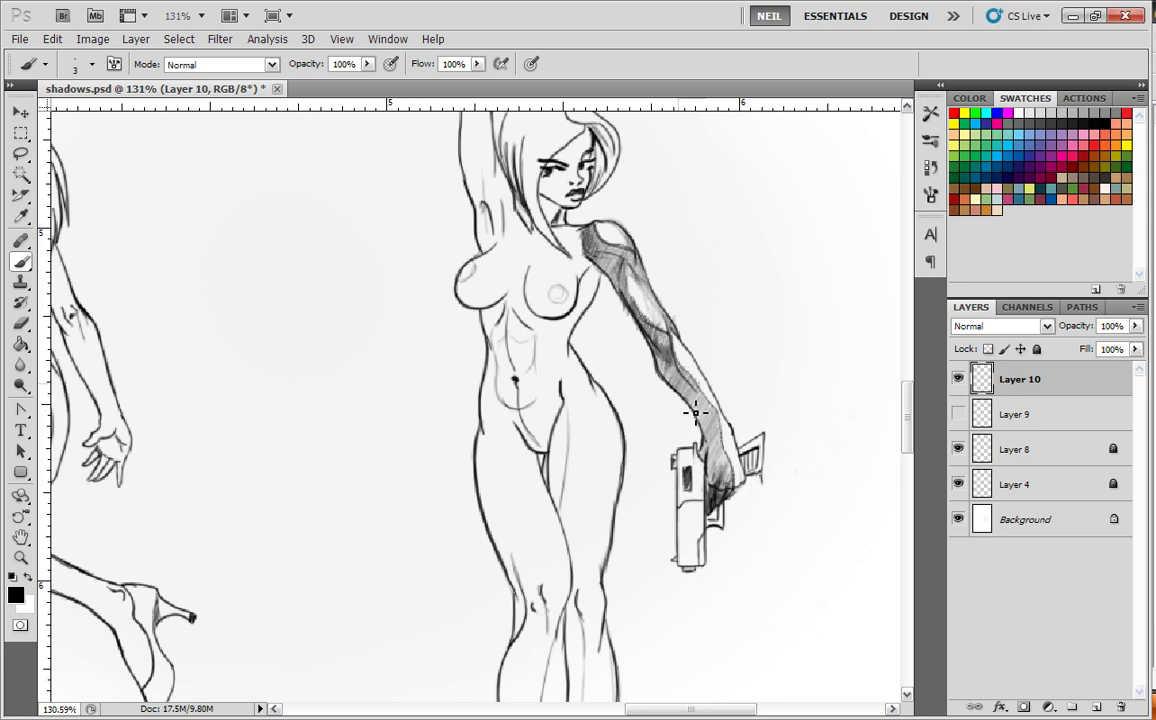
- Darken the core shadow running along the lowered arm from armpit to forearm with black brush strokes
scroll(700, 398, up, 3)
drag(676, 374, 665, 473)
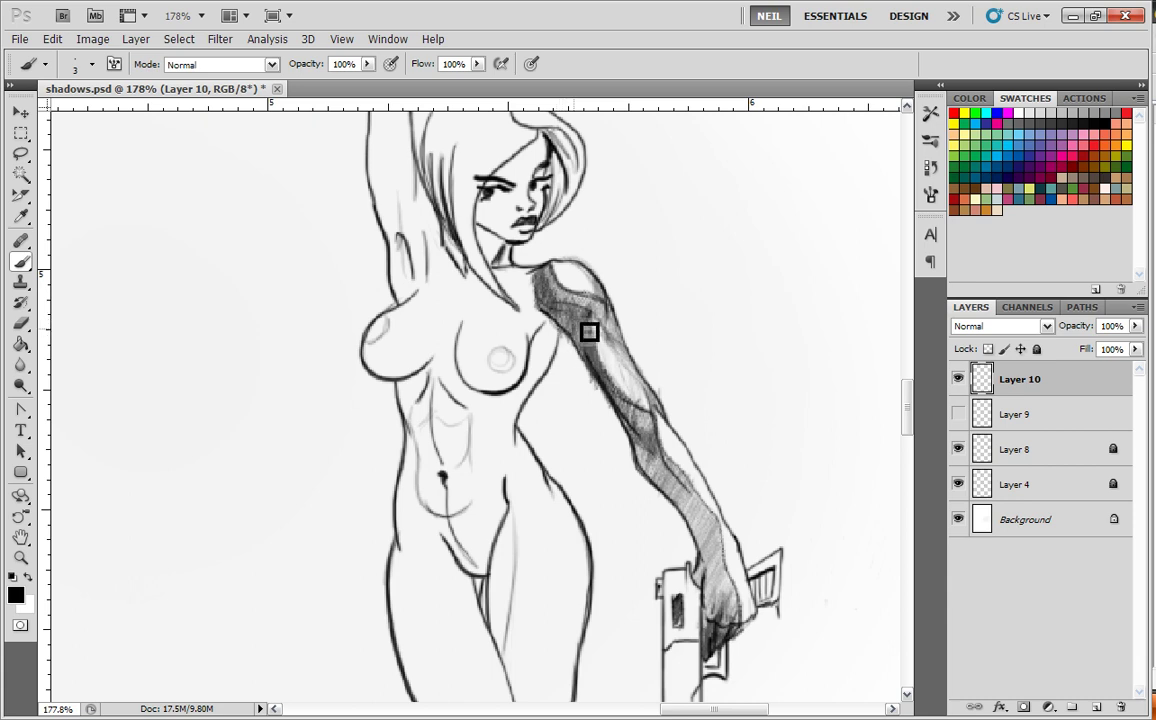
mouse_move(600, 355)
mouse_down()
mouse_move(623, 414)
mouse_move(646, 433)
mouse_move(662, 429)
mouse_move(660, 460)
mouse_move(648, 432)
mouse_move(667, 469)
mouse_move(652, 405)
mouse_move(664, 458)
mouse_move(656, 451)
mouse_move(693, 505)
mouse_move(654, 460)
mouse_move(685, 484)
mouse_move(662, 424)
mouse_move(709, 513)
mouse_move(646, 438)
mouse_move(659, 482)
mouse_move(640, 427)
mouse_move(651, 479)
mouse_move(619, 403)
mouse_move(672, 495)
mouse_move(662, 487)
mouse_move(674, 477)
mouse_move(663, 481)
mouse_move(660, 461)
mouse_move(654, 486)
mouse_move(640, 429)
mouse_move(642, 446)
mouse_move(584, 329)
mouse_move(577, 343)
mouse_move(555, 320)
mouse_move(586, 335)
mouse_move(587, 357)
mouse_move(581, 349)
mouse_move(652, 459)
mouse_up()
drag(664, 411, 673, 431)
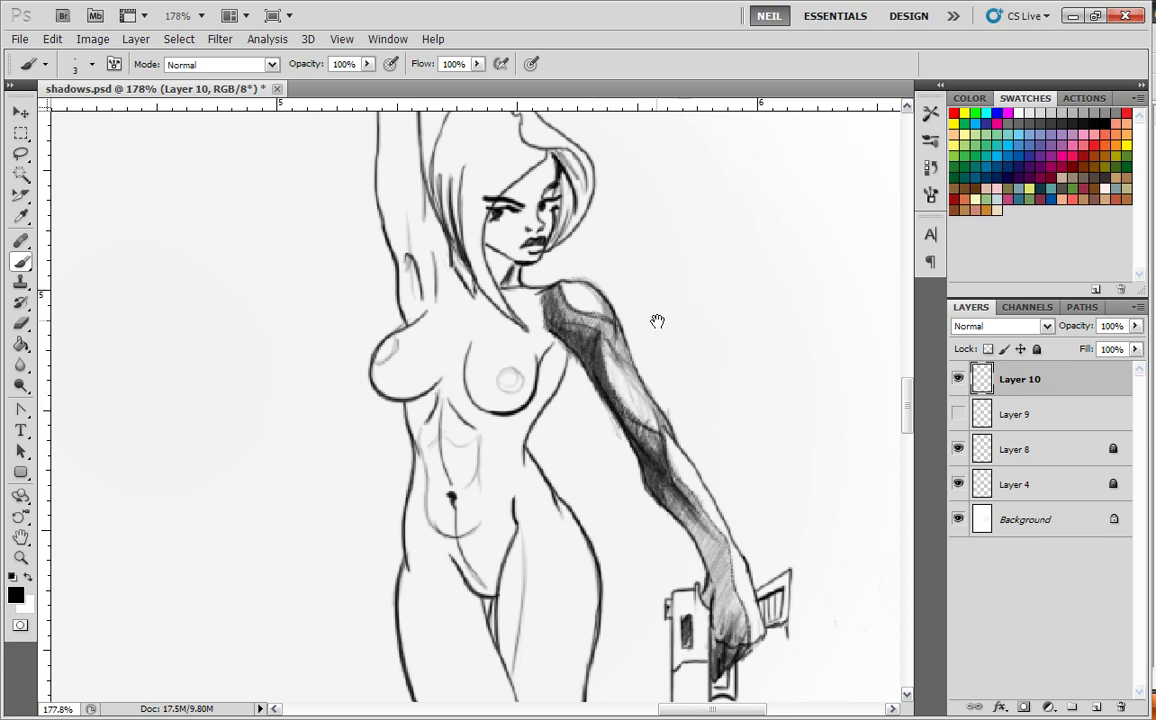
- Shade the lowered arm's shoulder, outer forearm and hand with light hatching, leaving highlights on the shoulder and upper arm
drag(608, 440, 693, 447)
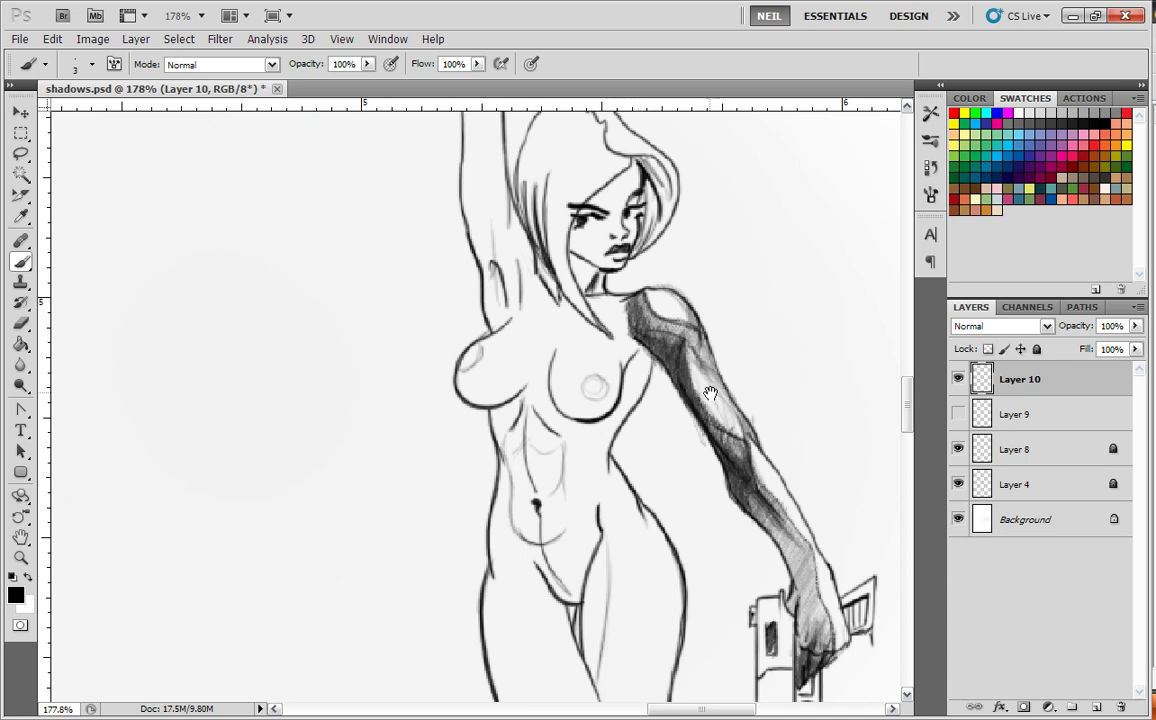
drag(709, 393, 657, 453)
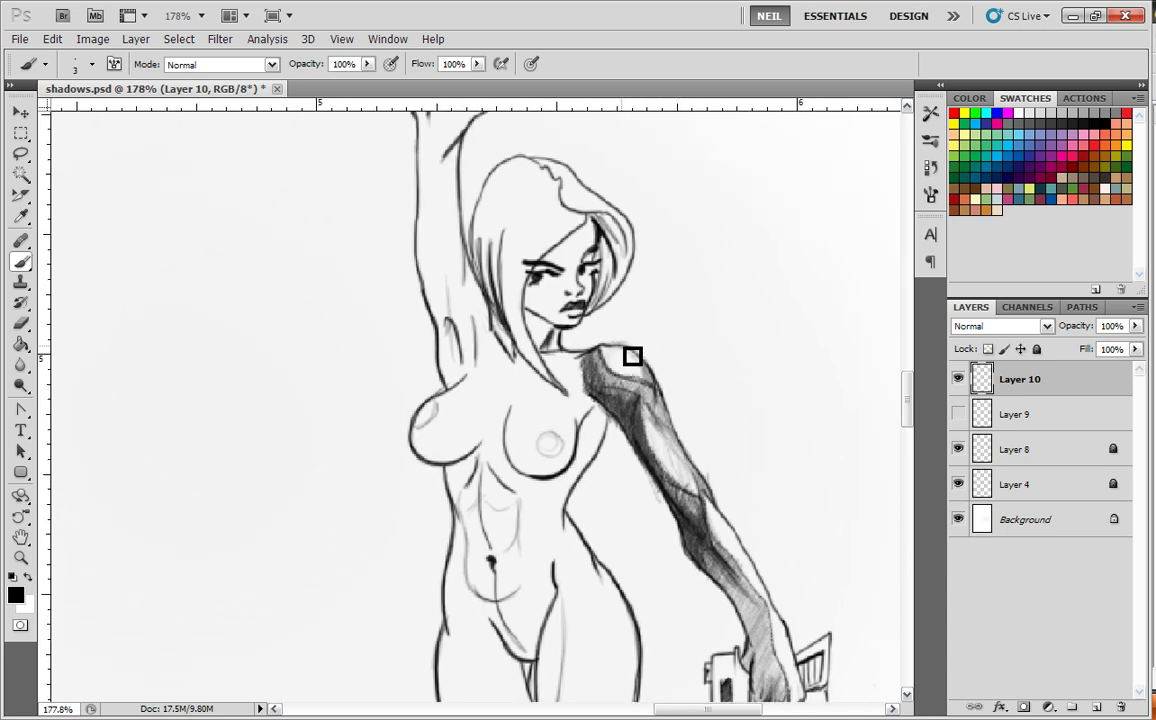
mouse_move(614, 360)
mouse_down()
mouse_move(631, 359)
mouse_move(655, 379)
mouse_move(625, 385)
mouse_move(647, 390)
mouse_move(616, 371)
mouse_move(648, 380)
mouse_move(628, 363)
mouse_move(679, 403)
mouse_move(648, 385)
mouse_move(646, 367)
mouse_move(618, 385)
mouse_move(637, 365)
mouse_move(633, 399)
mouse_move(650, 375)
mouse_move(669, 432)
mouse_up()
mouse_move(673, 487)
mouse_down()
mouse_move(684, 480)
mouse_move(634, 354)
mouse_up()
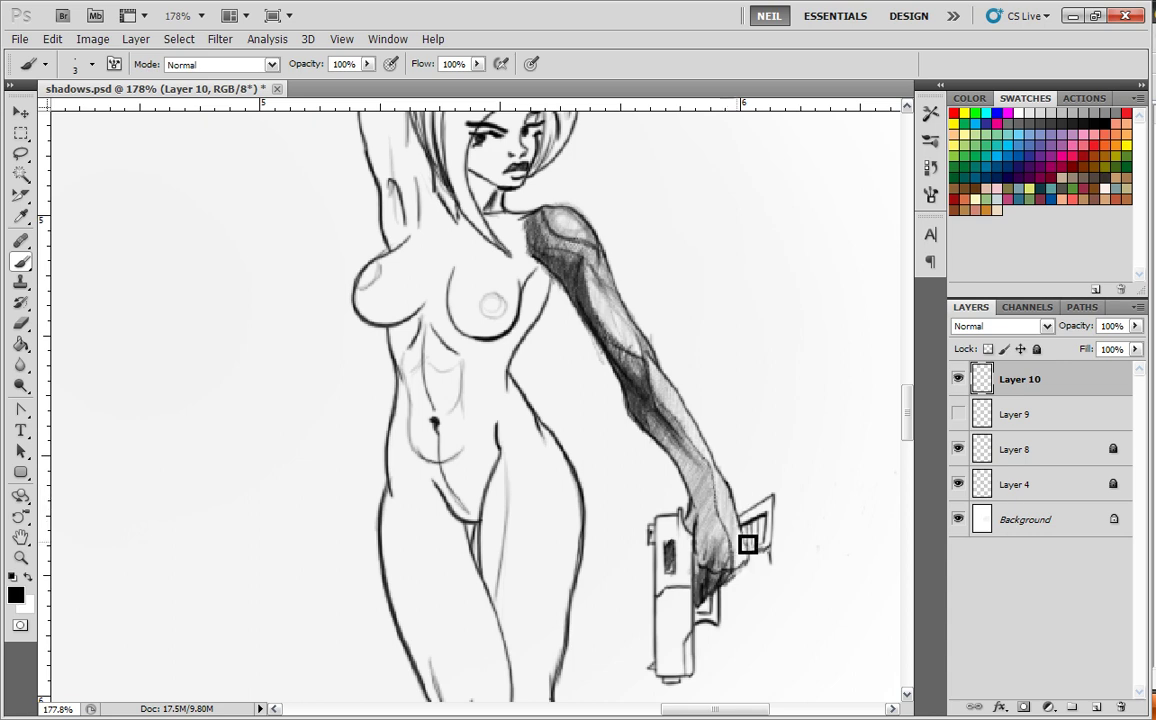
- Clean up the outer edge of the lowered arm from shoulder to hand with near-white brush strokes
drag(694, 376, 704, 415)
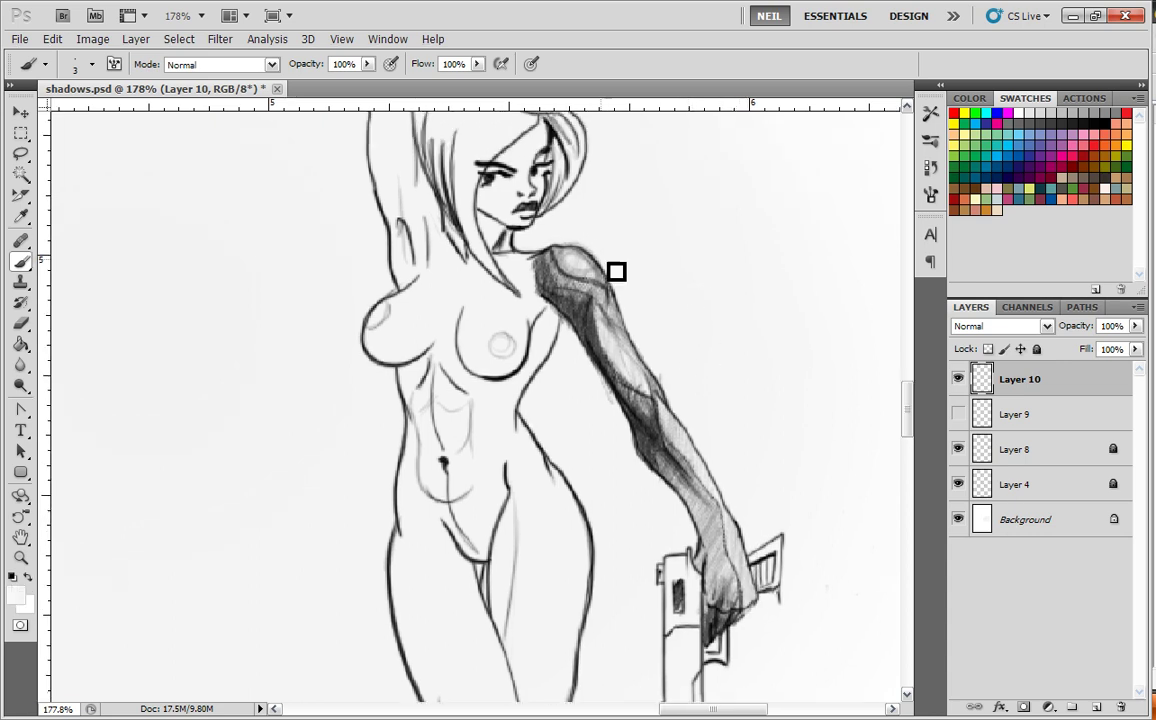
drag(617, 272, 596, 276)
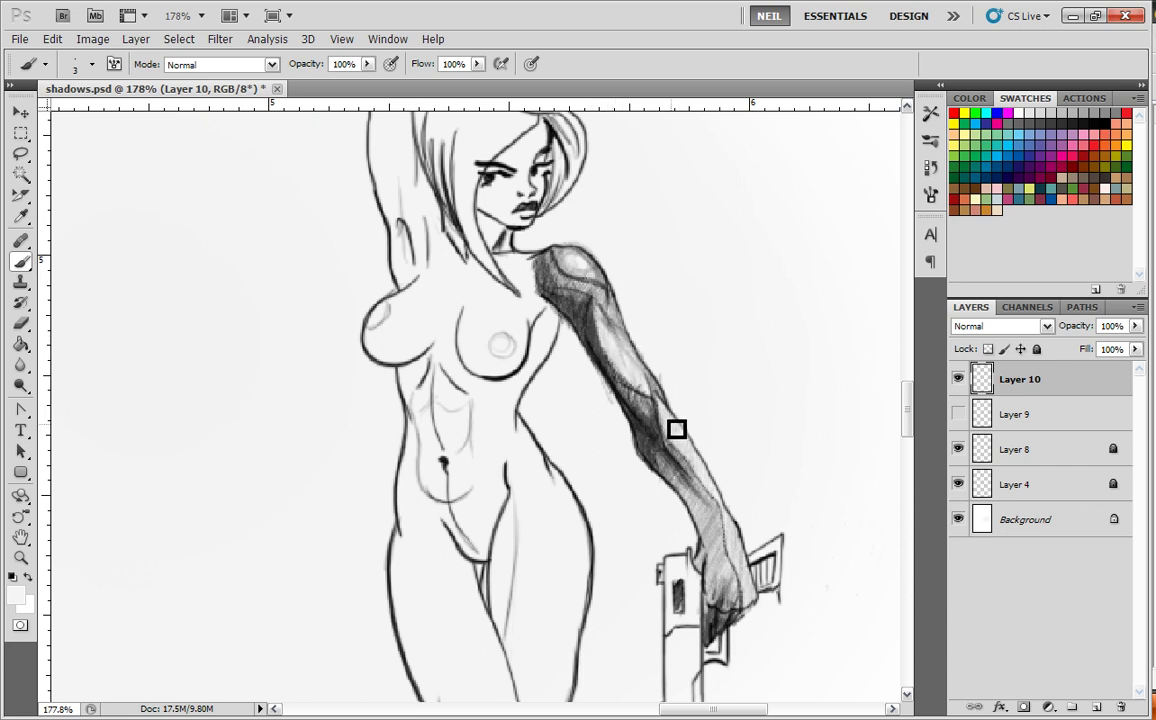
drag(677, 429, 704, 480)
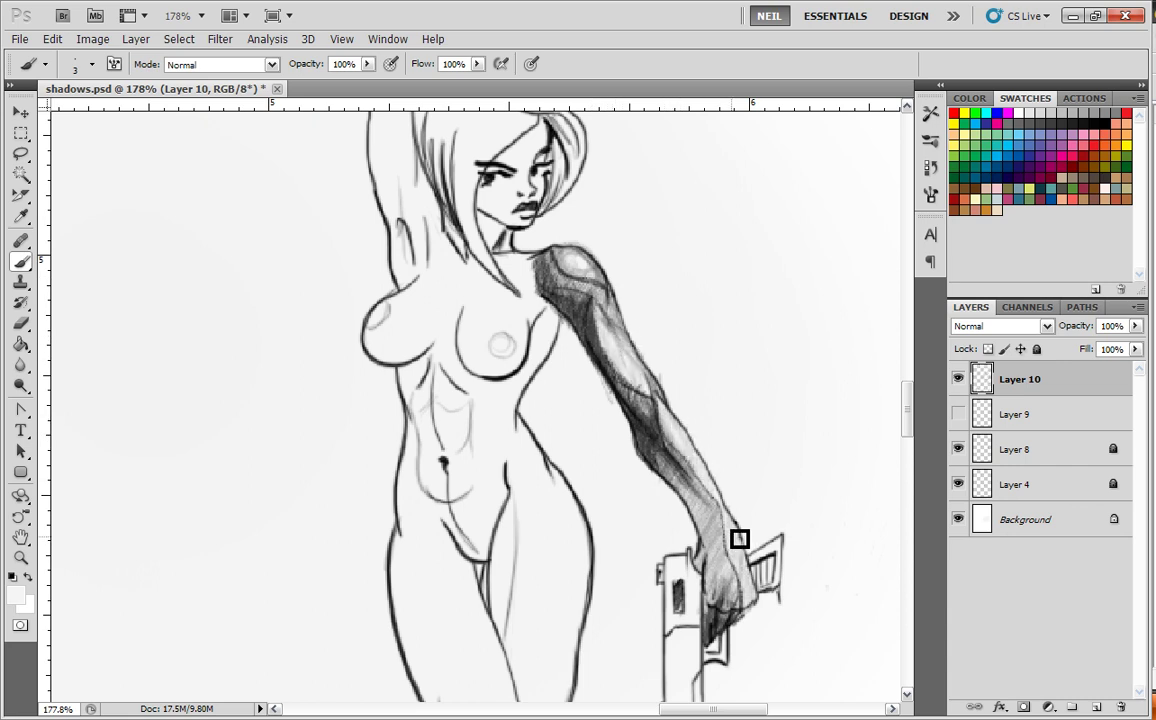
drag(742, 539, 757, 600)
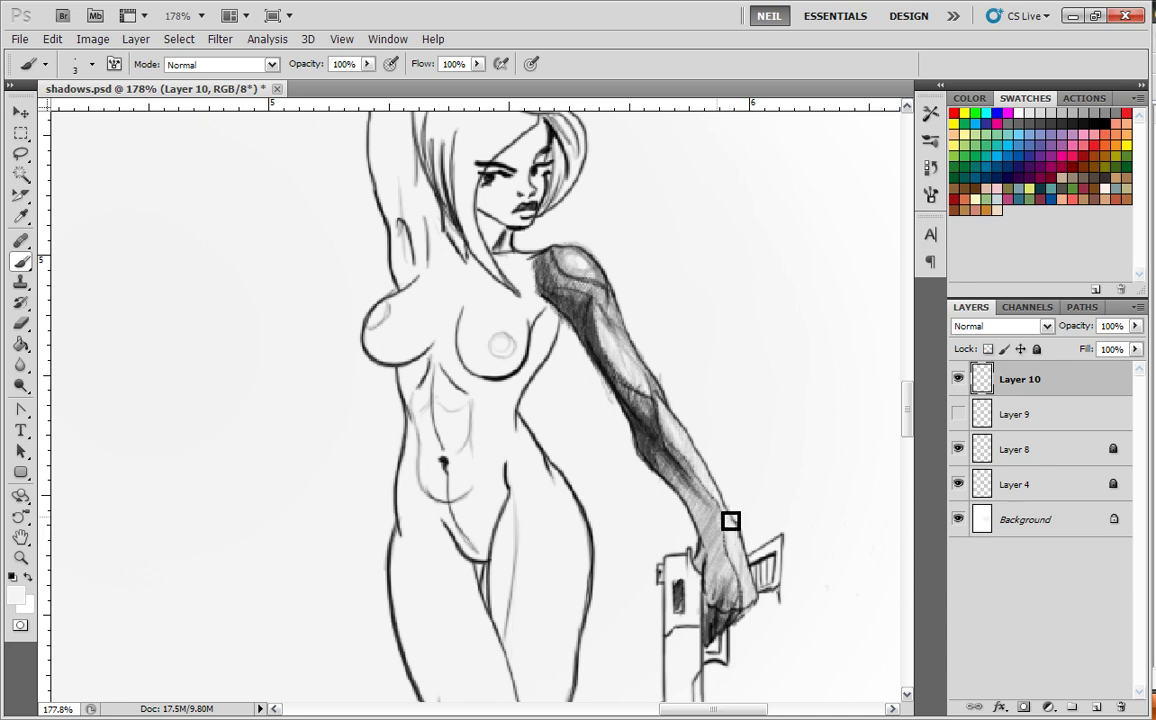
- Shade the side of the torso below the armpit of the lowered arm with black hatching
drag(646, 412, 683, 458)
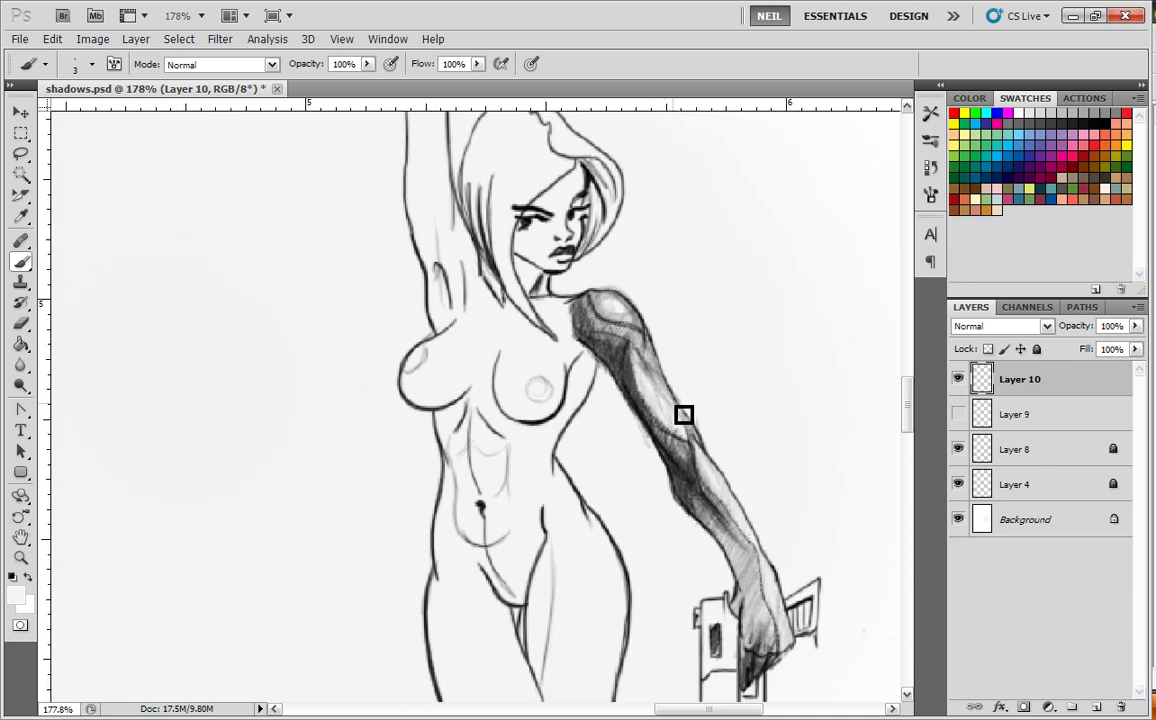
mouse_move(558, 474)
mouse_down()
mouse_move(598, 476)
mouse_move(618, 384)
mouse_move(613, 434)
mouse_up()
drag(641, 270, 639, 314)
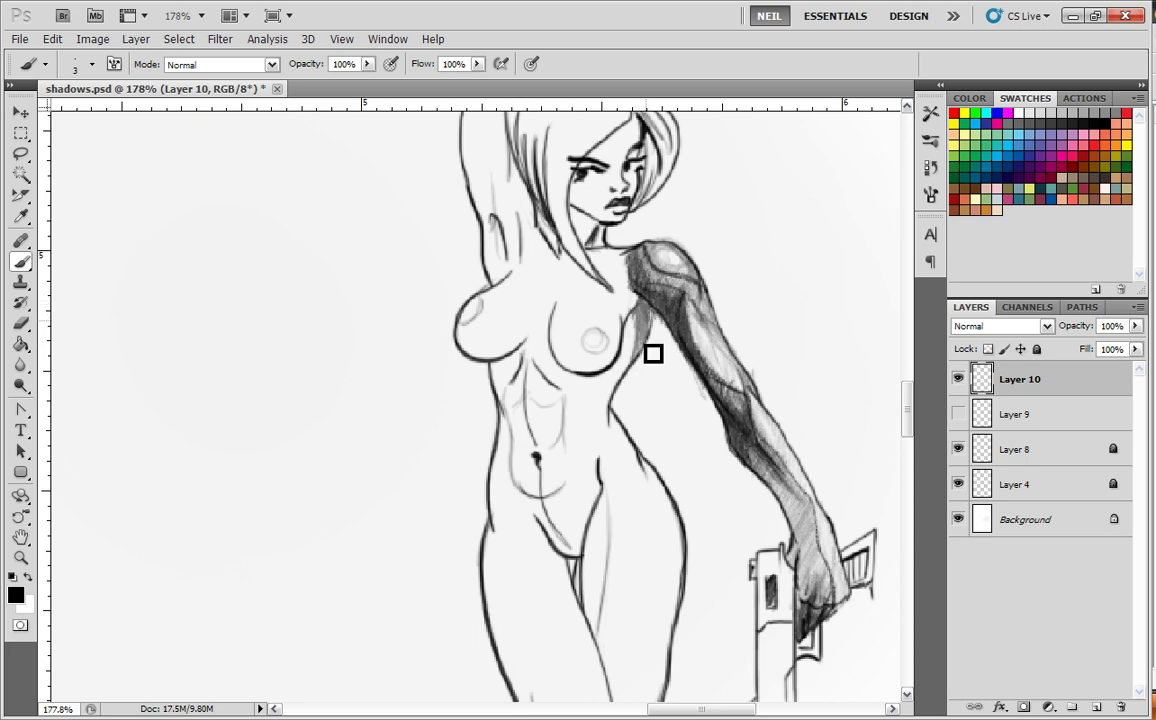
drag(653, 353, 654, 328)
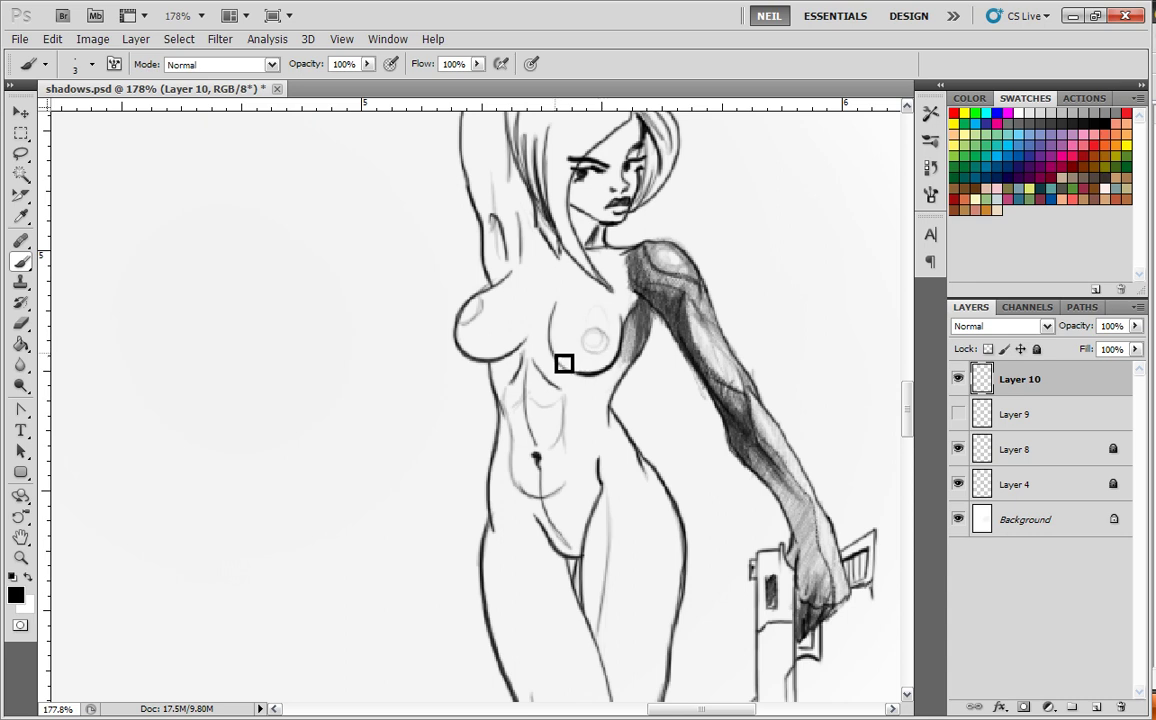
- Outline the highlight and shadow boundaries on the chest and fill dark cast shadows under both breasts
drag(556, 344, 622, 336)
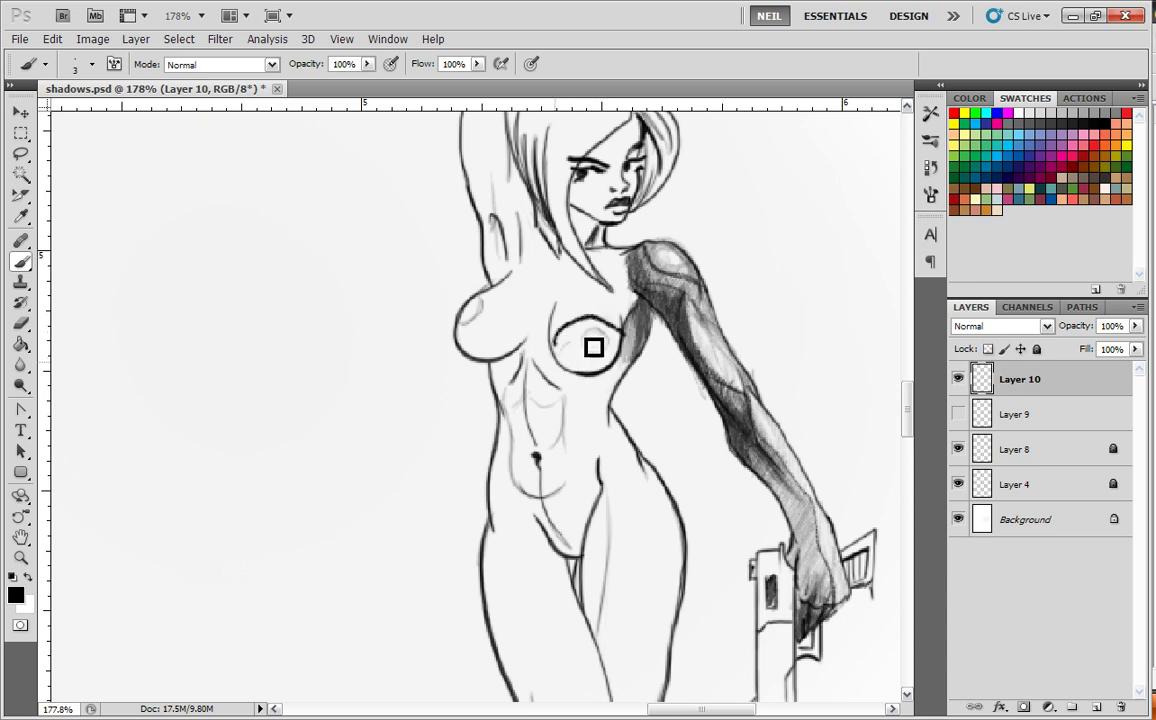
key(ctrl+z)
mouse_move(599, 344)
mouse_down()
mouse_move(614, 320)
mouse_move(604, 346)
mouse_move(599, 330)
mouse_move(516, 322)
mouse_up()
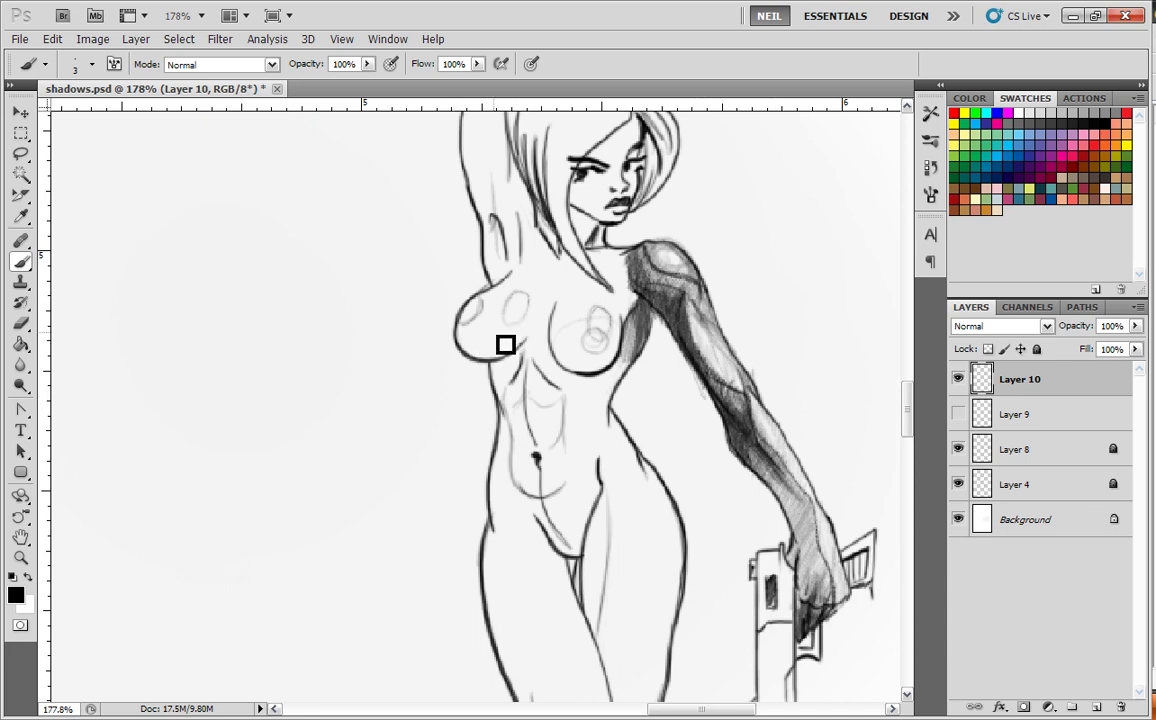
drag(501, 338, 484, 326)
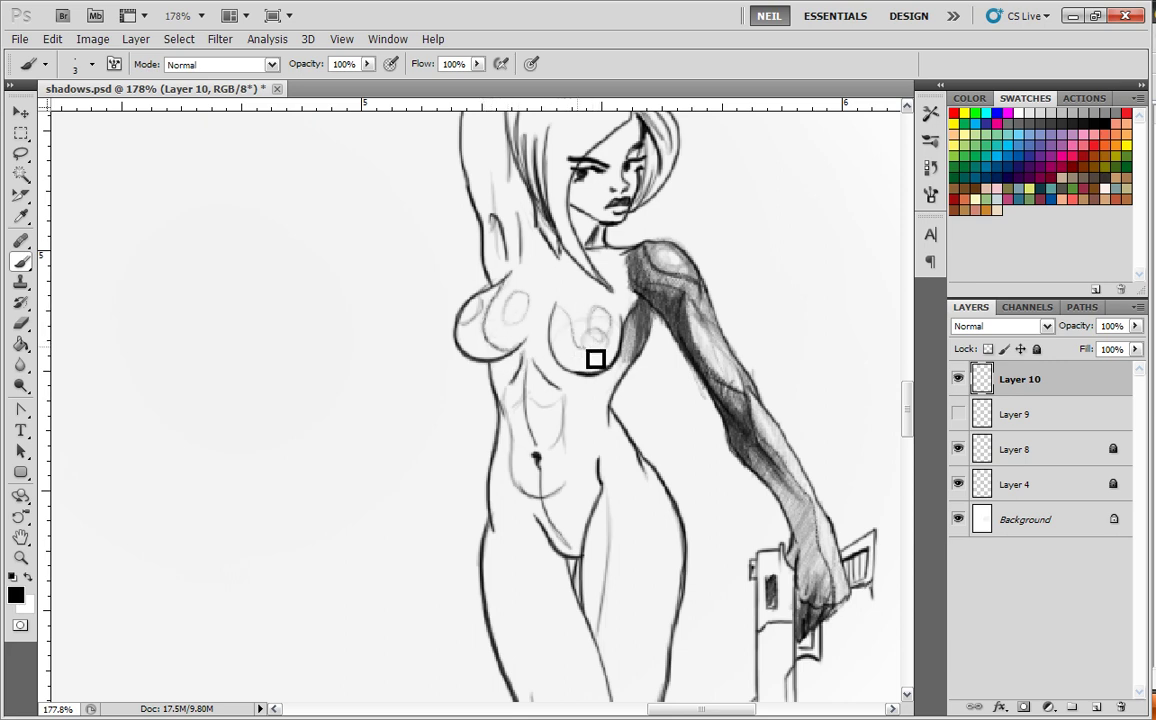
mouse_move(617, 357)
mouse_down()
mouse_move(584, 339)
mouse_move(553, 306)
mouse_up()
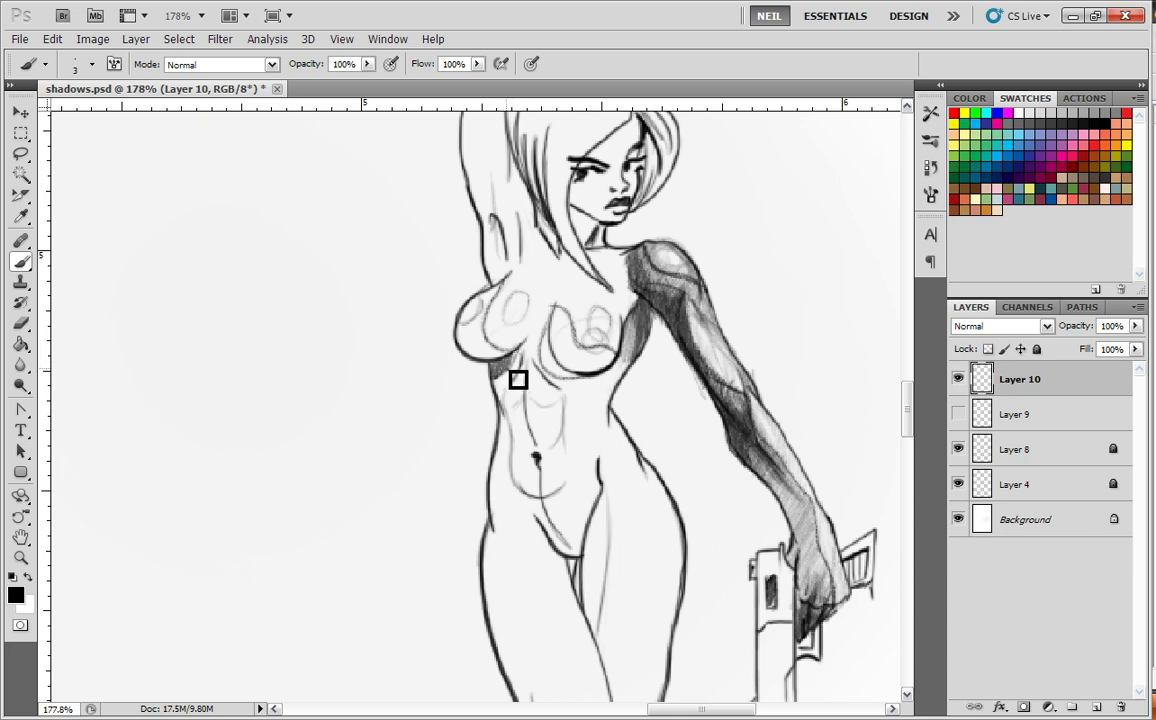
mouse_move(518, 380)
mouse_down()
mouse_move(529, 361)
mouse_move(508, 384)
mouse_move(496, 362)
mouse_move(560, 361)
mouse_move(557, 381)
mouse_up()
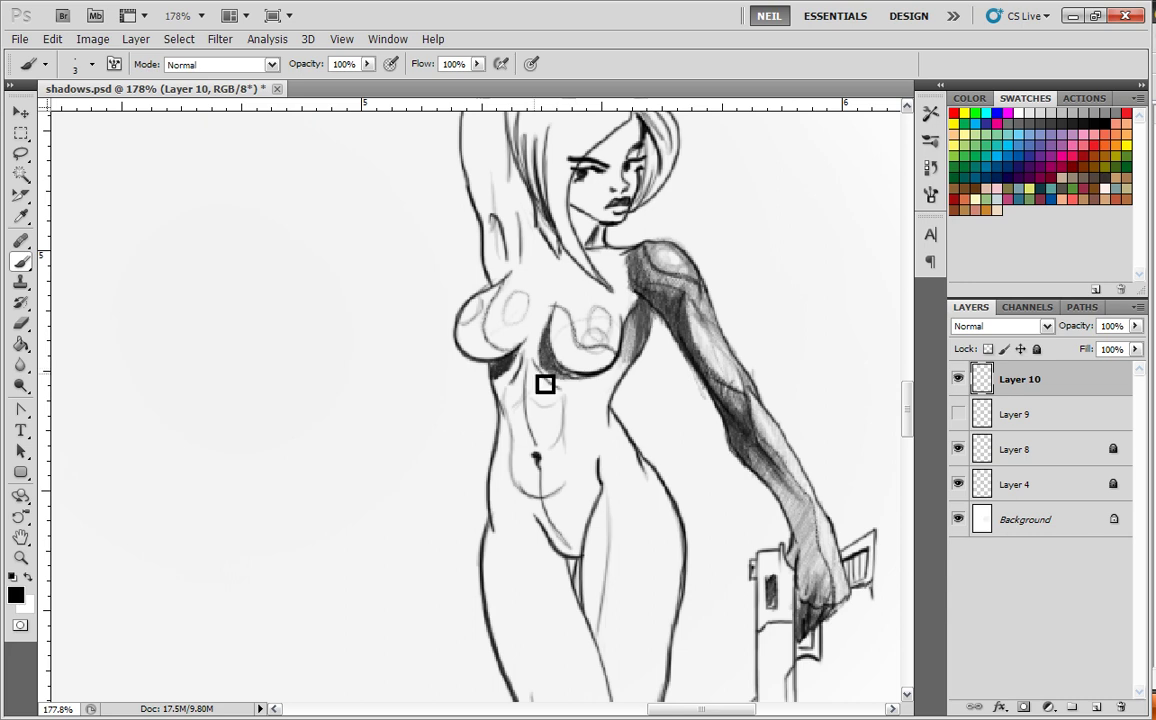
- Sketch a practice sphere inside a box beside the figure, with light-direction lines and hatching on the shadow side
mouse_move(357, 352)
mouse_down()
mouse_move(315, 415)
mouse_move(383, 400)
mouse_move(370, 374)
mouse_move(320, 399)
mouse_move(370, 410)
mouse_move(333, 409)
mouse_up()
mouse_move(374, 341)
mouse_down()
mouse_move(273, 359)
mouse_move(260, 448)
mouse_move(408, 448)
mouse_move(384, 342)
mouse_move(365, 405)
mouse_up()
drag(425, 302, 398, 329)
mouse_move(355, 368)
mouse_down()
mouse_move(337, 434)
mouse_move(348, 355)
mouse_move(348, 419)
mouse_move(333, 365)
mouse_move(317, 386)
mouse_move(346, 349)
mouse_move(308, 398)
mouse_move(334, 384)
mouse_move(324, 419)
mouse_move(354, 429)
mouse_up()
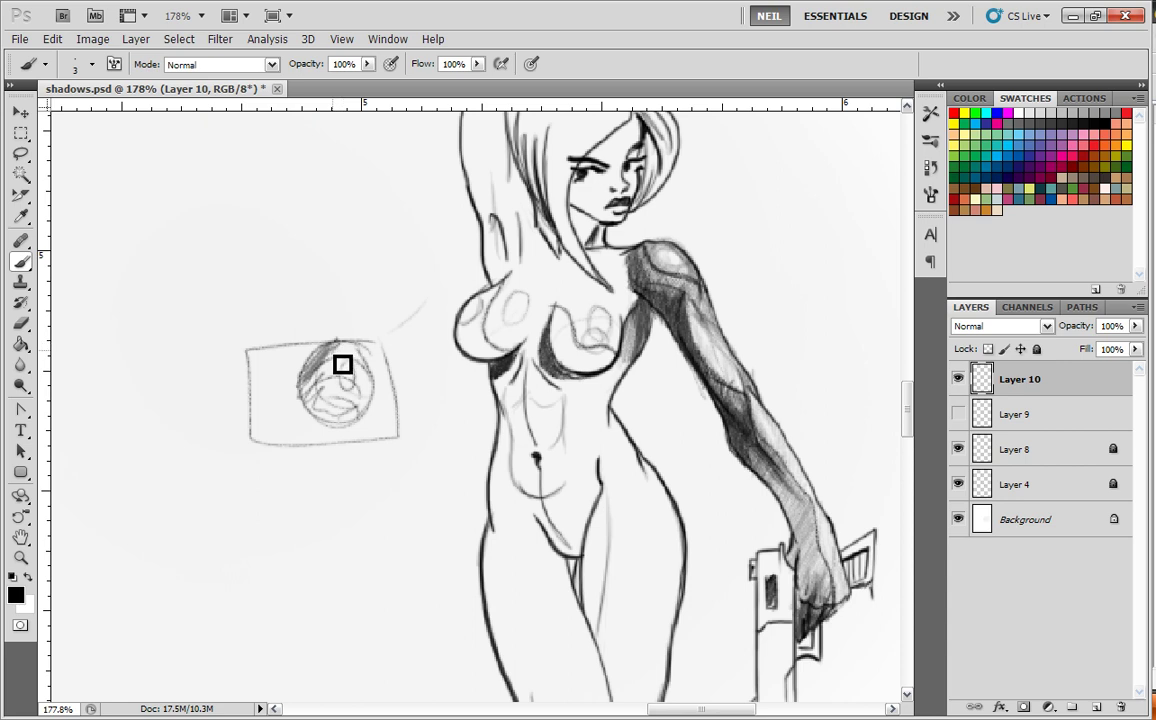
mouse_move(367, 403)
mouse_down()
mouse_move(346, 356)
mouse_move(341, 390)
mouse_move(364, 356)
mouse_move(378, 392)
mouse_move(390, 359)
mouse_move(284, 418)
mouse_move(410, 330)
mouse_move(384, 364)
mouse_move(400, 346)
mouse_move(247, 405)
mouse_up()
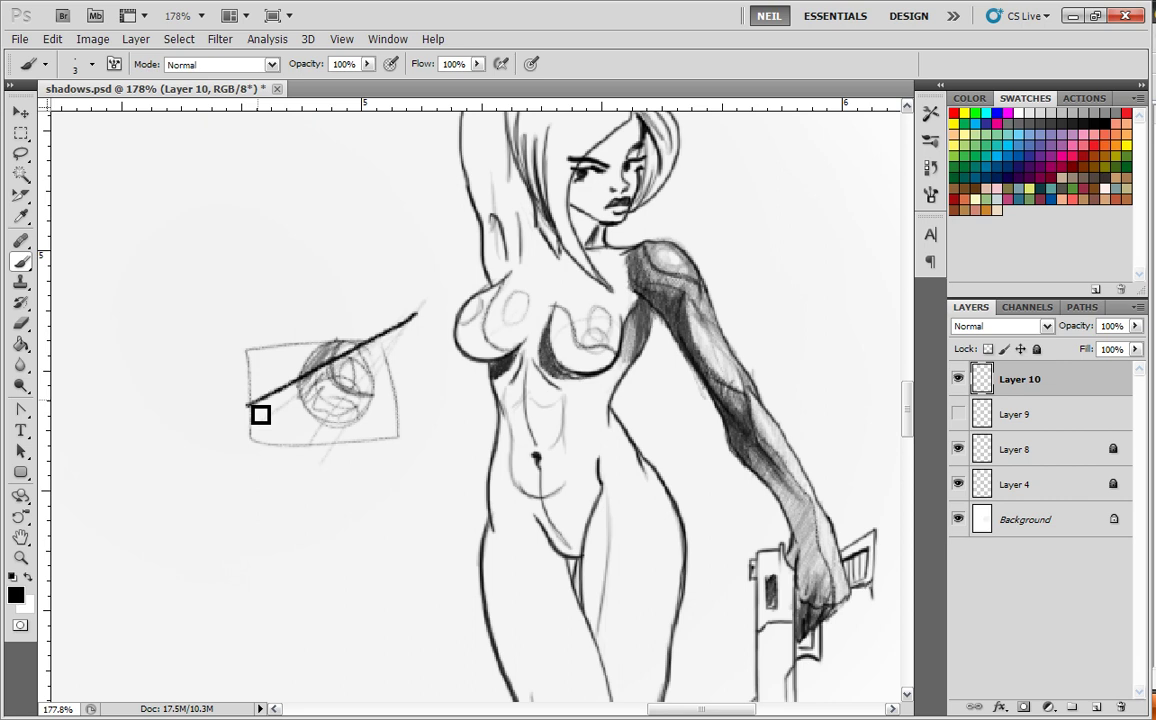
mouse_move(319, 359)
mouse_down()
mouse_move(291, 436)
mouse_move(369, 431)
mouse_move(299, 375)
mouse_move(299, 408)
mouse_move(320, 418)
mouse_move(322, 442)
mouse_up()
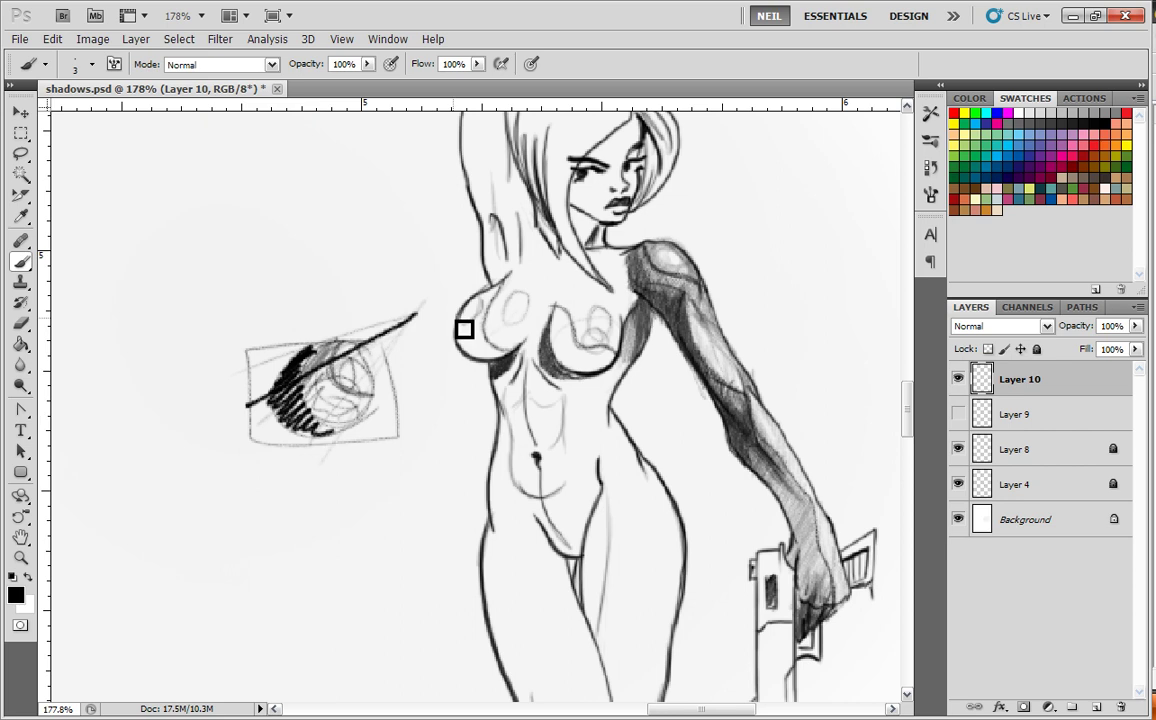
- Undo the practice sphere's dark hatching, then lasso the remaining practice sketch and cut it
key(ctrl+alt+z)
key(ctrl+alt+z)
key(ctrl+alt+z)
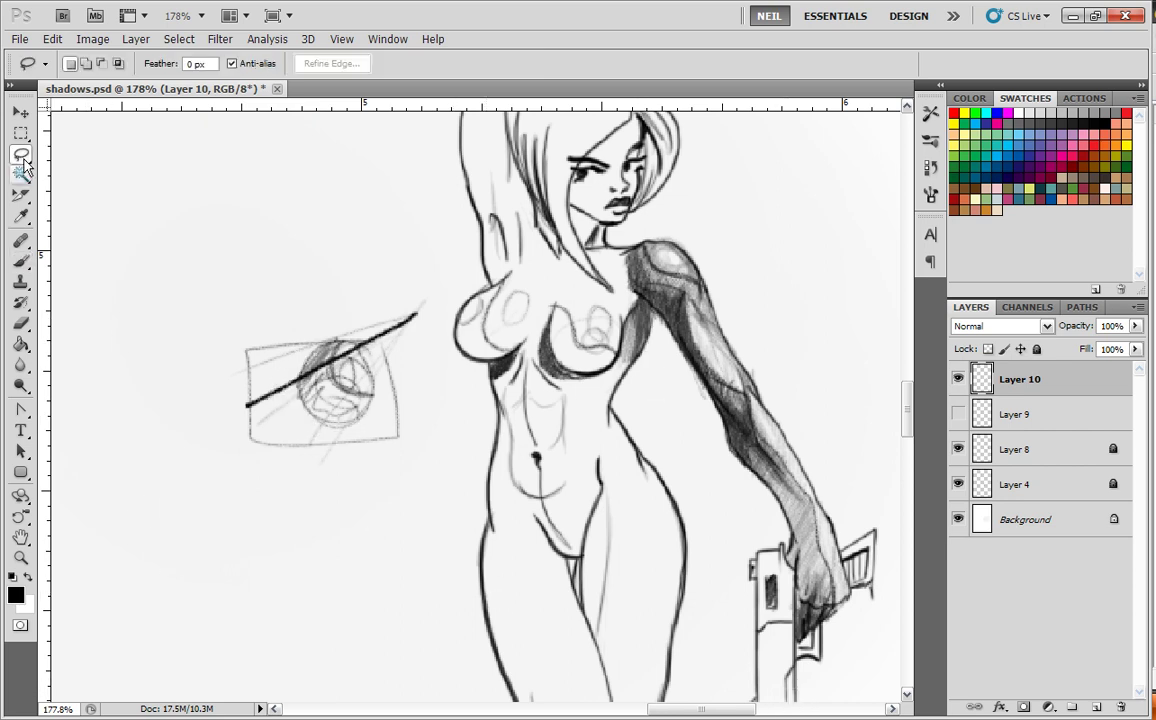
mouse_move(250, 206)
mouse_down()
mouse_move(194, 297)
mouse_move(398, 259)
mouse_move(255, 207)
mouse_up()
click(52, 39)
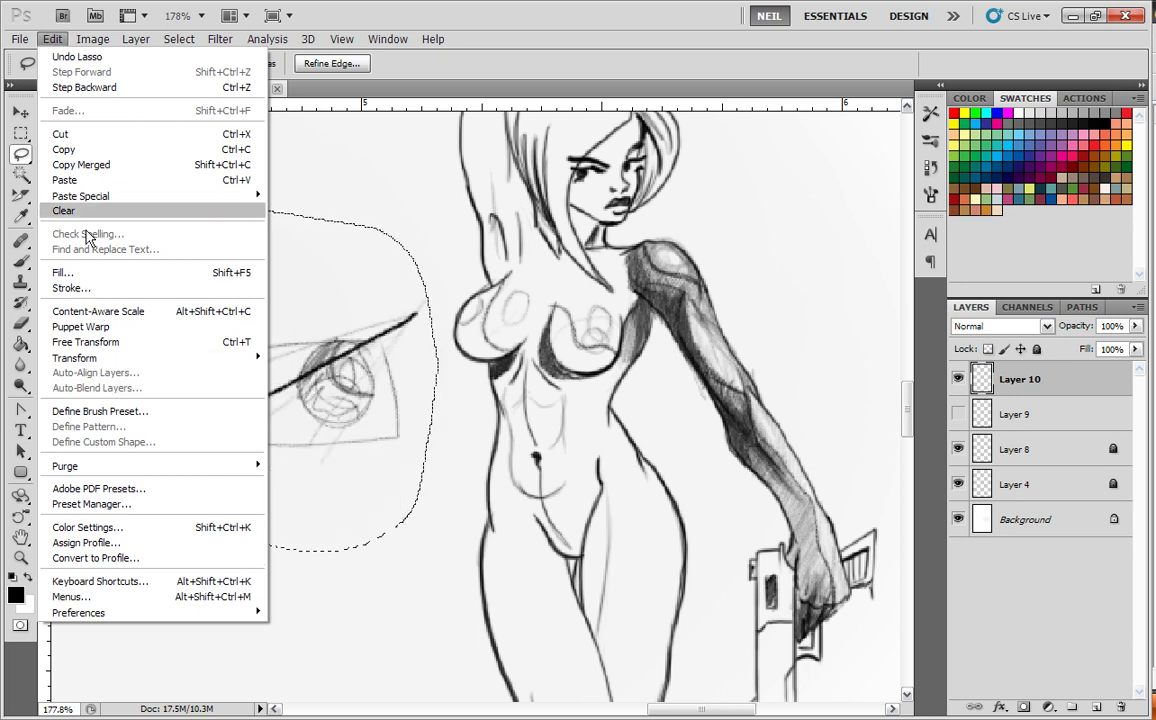
click(68, 137)
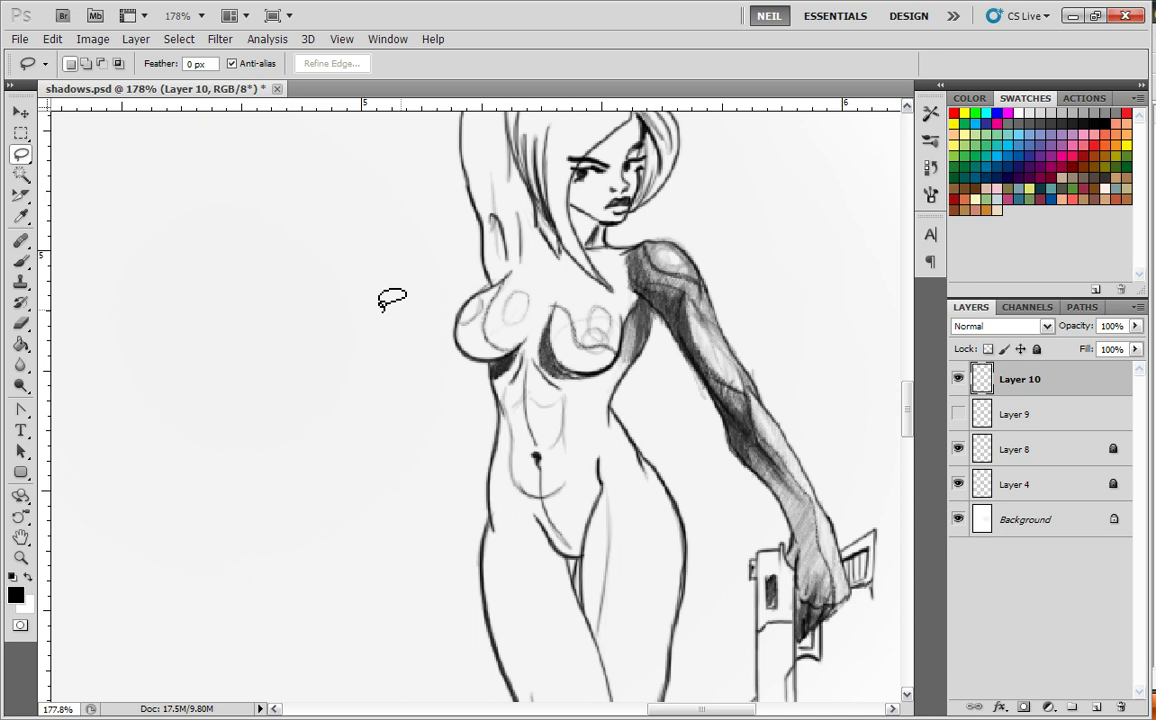
- Brush midtone and darker hatching over the chest forms, following the marked shadow boundaries
click(20, 261)
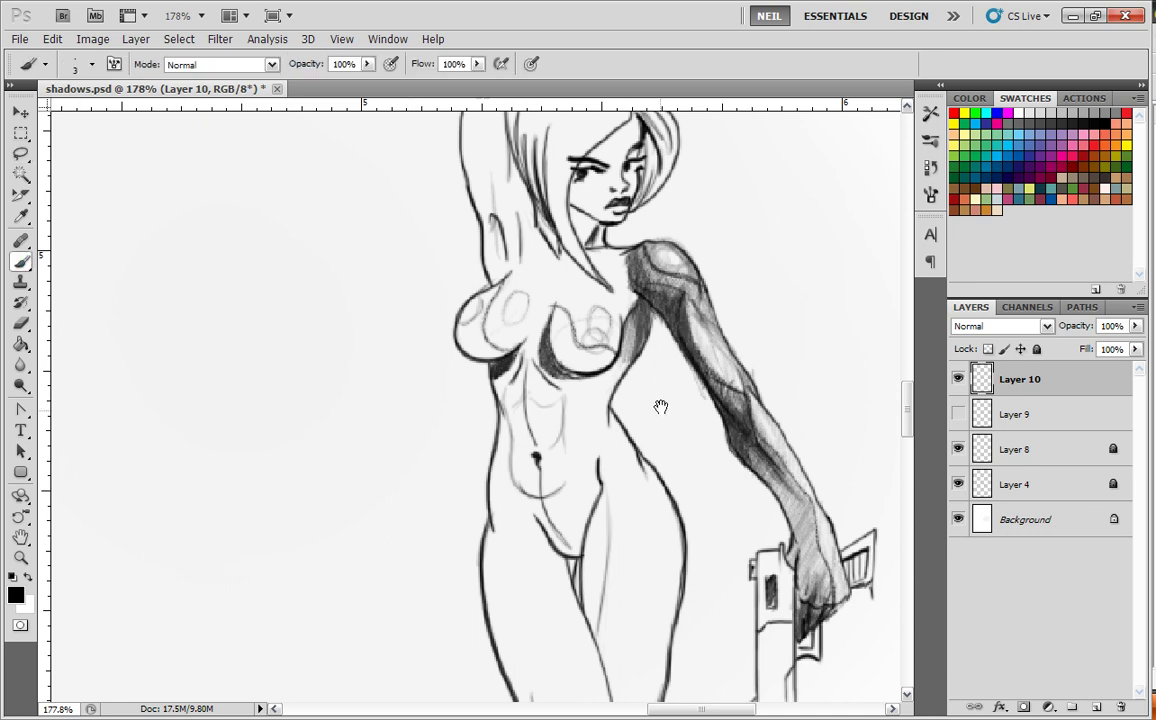
drag(660, 406, 661, 451)
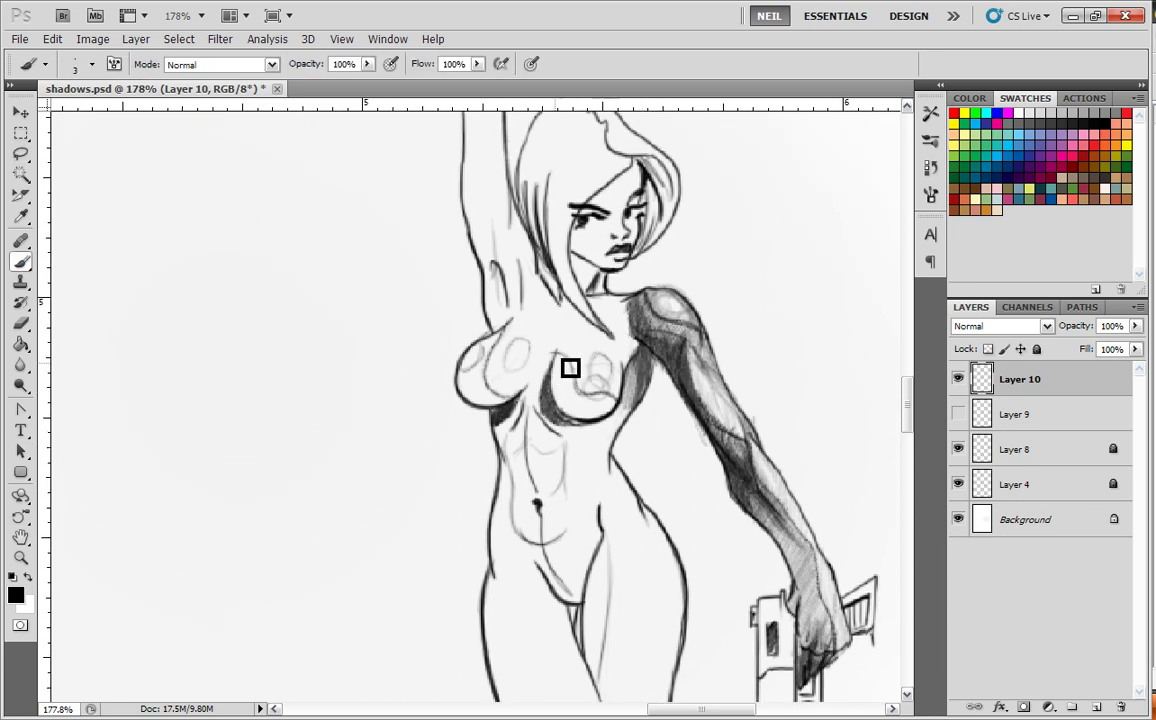
mouse_move(570, 368)
mouse_down()
mouse_move(557, 385)
mouse_move(570, 379)
mouse_move(564, 409)
mouse_move(583, 392)
mouse_move(568, 421)
mouse_move(594, 400)
mouse_move(586, 423)
mouse_move(611, 405)
mouse_move(599, 428)
mouse_move(614, 418)
mouse_move(601, 390)
mouse_move(614, 405)
mouse_move(612, 392)
mouse_up()
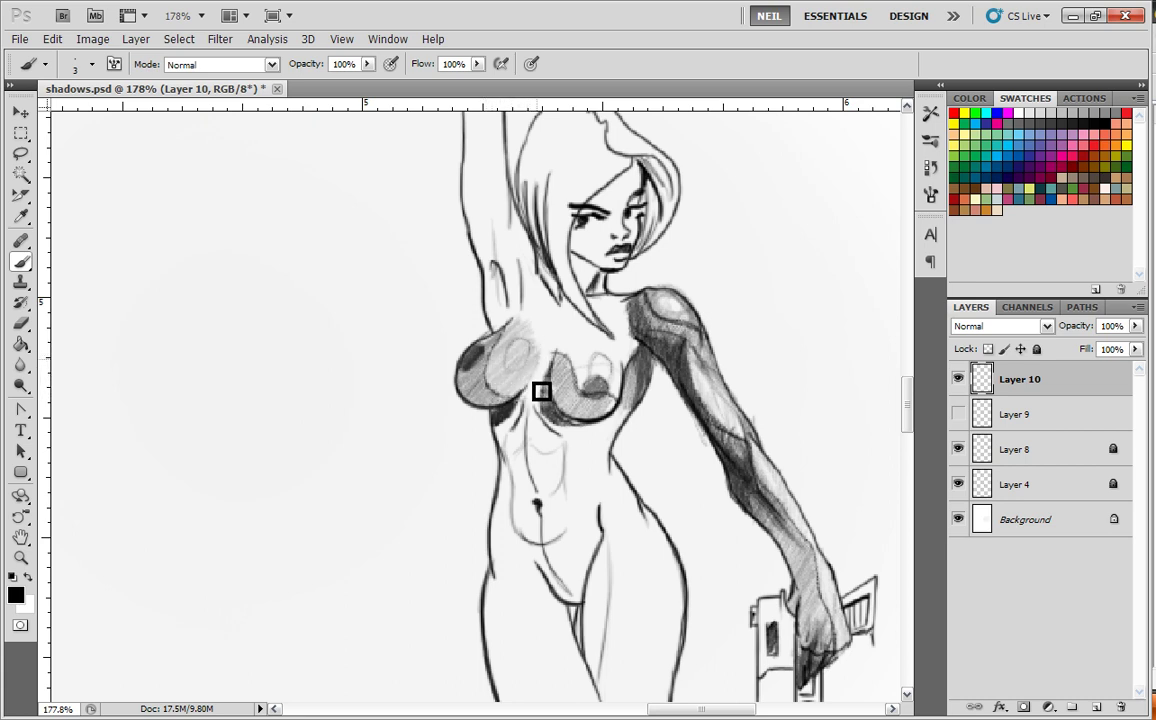
mouse_move(558, 362)
mouse_down()
mouse_move(575, 338)
mouse_move(616, 350)
mouse_up()
mouse_move(569, 387)
mouse_down()
mouse_move(588, 336)
mouse_move(569, 373)
mouse_move(601, 339)
mouse_move(581, 385)
mouse_move(613, 350)
mouse_move(592, 399)
mouse_move(626, 352)
mouse_move(601, 407)
mouse_move(625, 380)
mouse_move(625, 414)
mouse_move(567, 370)
mouse_move(561, 386)
mouse_move(580, 364)
mouse_move(561, 404)
mouse_move(581, 379)
mouse_move(573, 424)
mouse_move(594, 401)
mouse_move(585, 430)
mouse_move(617, 423)
mouse_up()
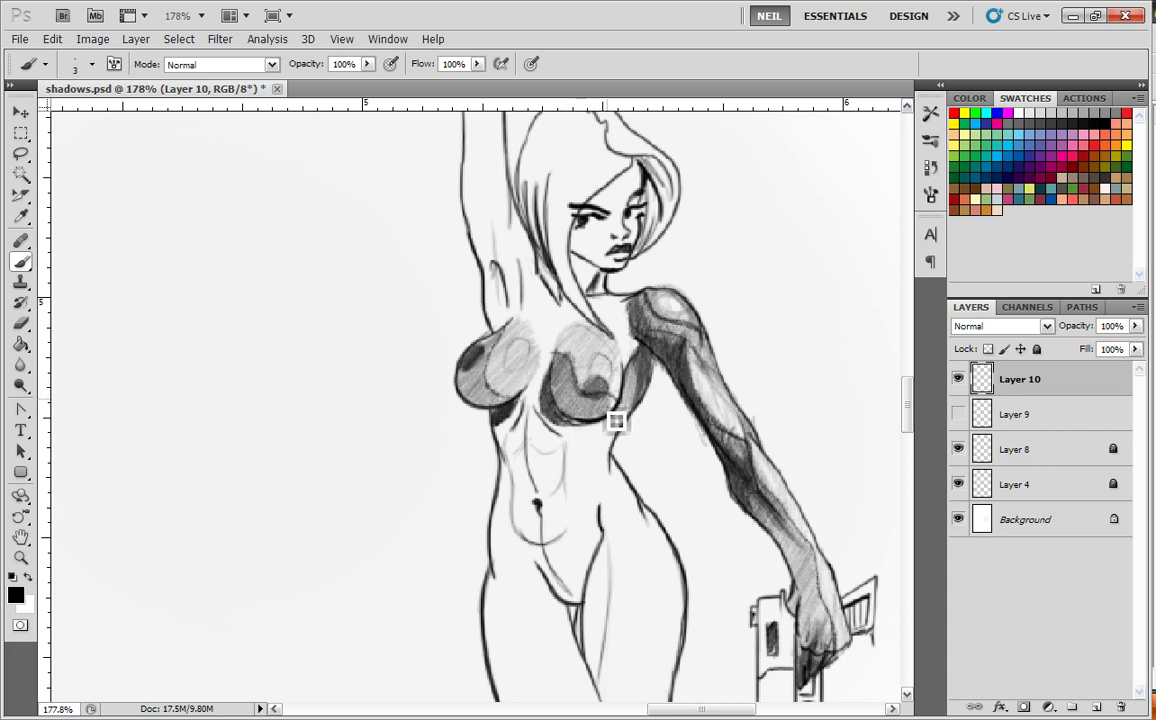
mouse_move(490, 364)
mouse_down()
mouse_move(466, 391)
mouse_move(497, 369)
mouse_move(470, 401)
mouse_move(494, 382)
mouse_move(484, 417)
mouse_move(514, 413)
mouse_move(468, 393)
mouse_move(572, 281)
mouse_move(595, 340)
mouse_move(524, 406)
mouse_move(568, 356)
mouse_up()
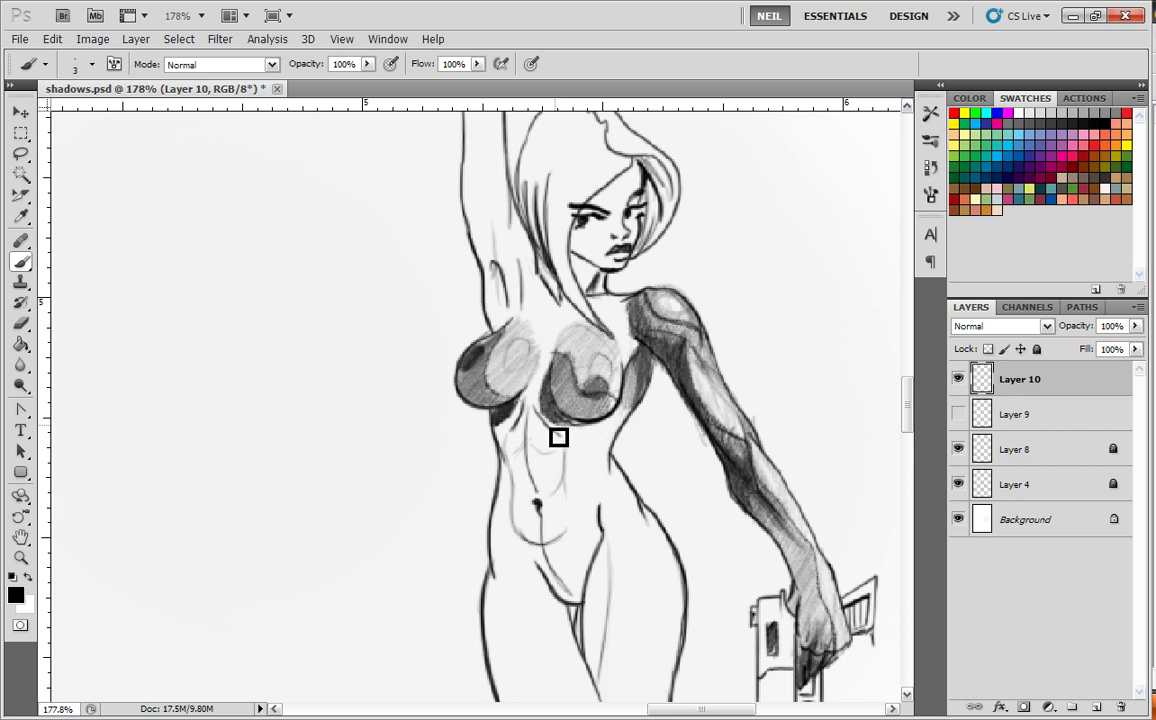
- Sample the light background colour and lighten the chest highlights, switching to a hard round brush set to 10 px
alt+click(723, 245)
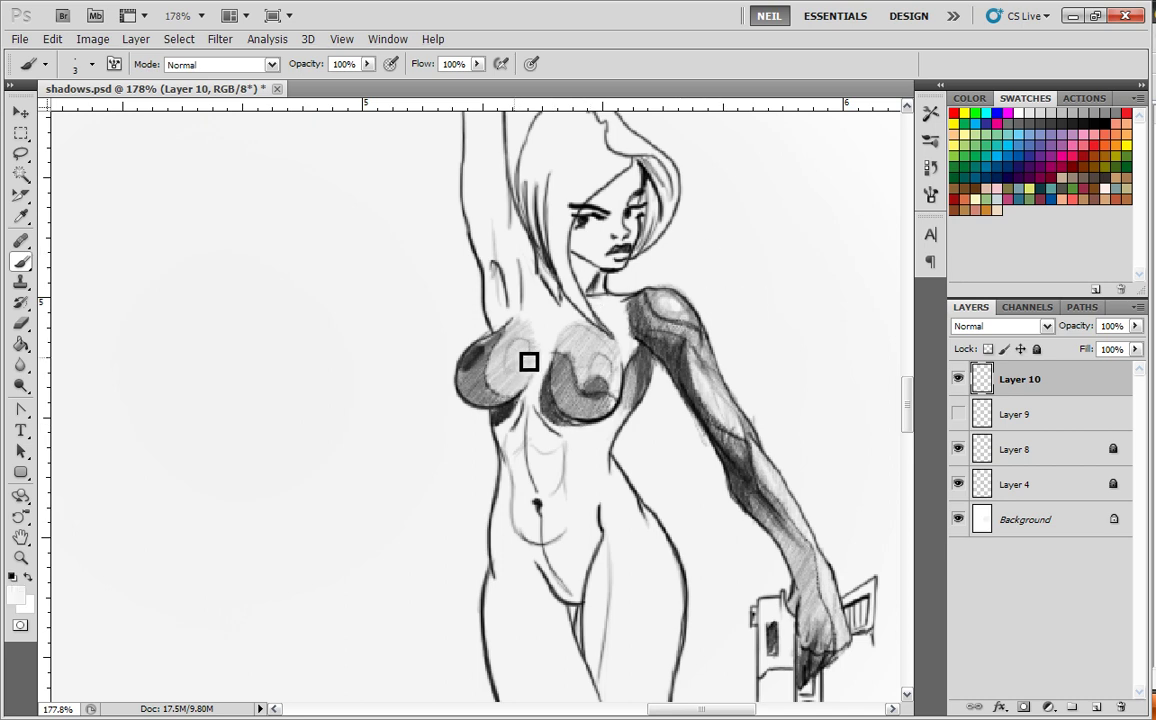
mouse_move(525, 357)
mouse_down()
mouse_move(515, 390)
mouse_move(537, 366)
mouse_up()
right_click(606, 341)
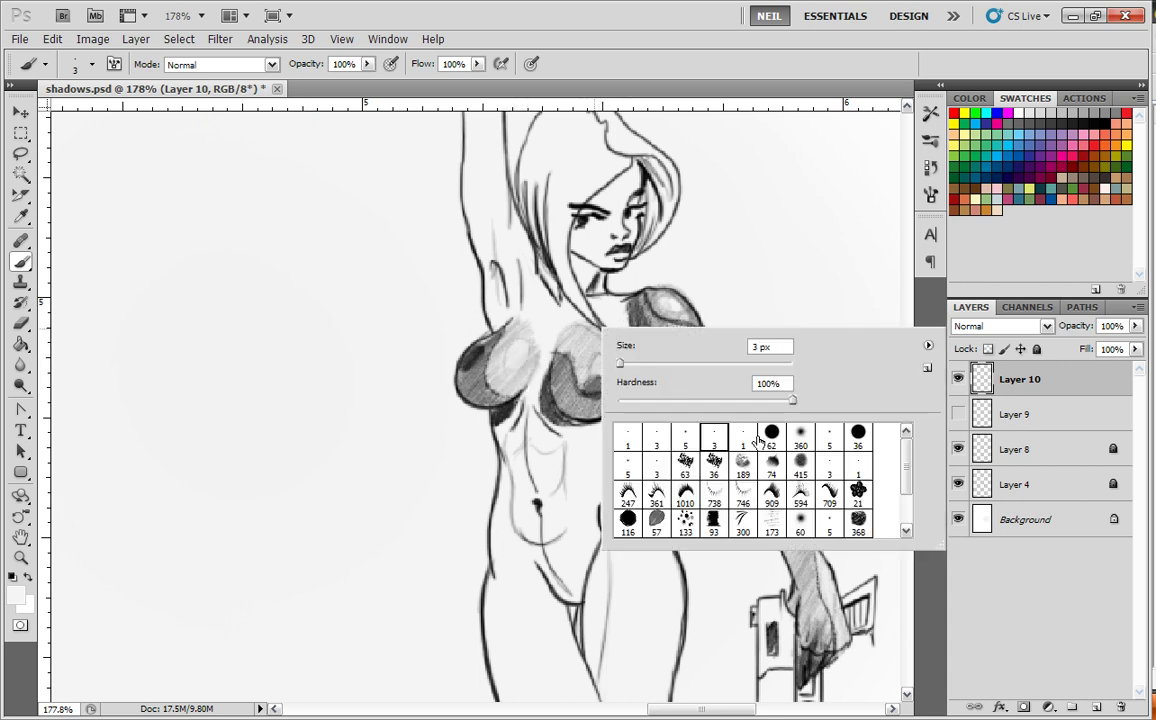
click(771, 437)
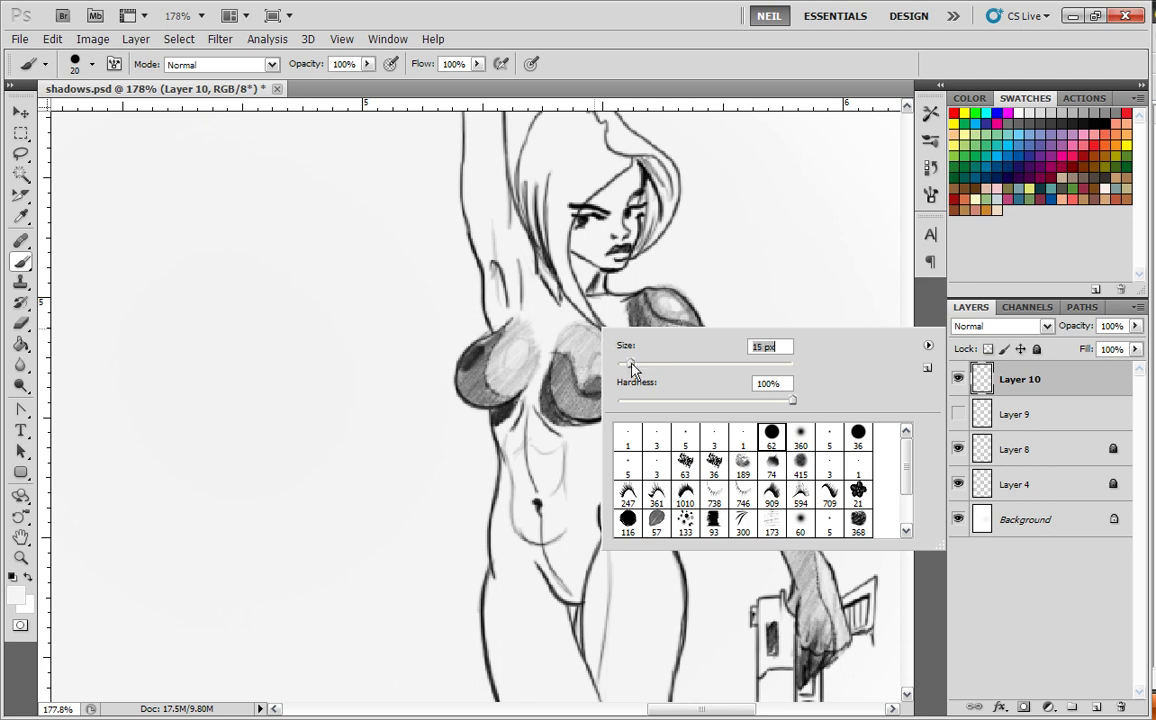
drag(631, 368, 594, 382)
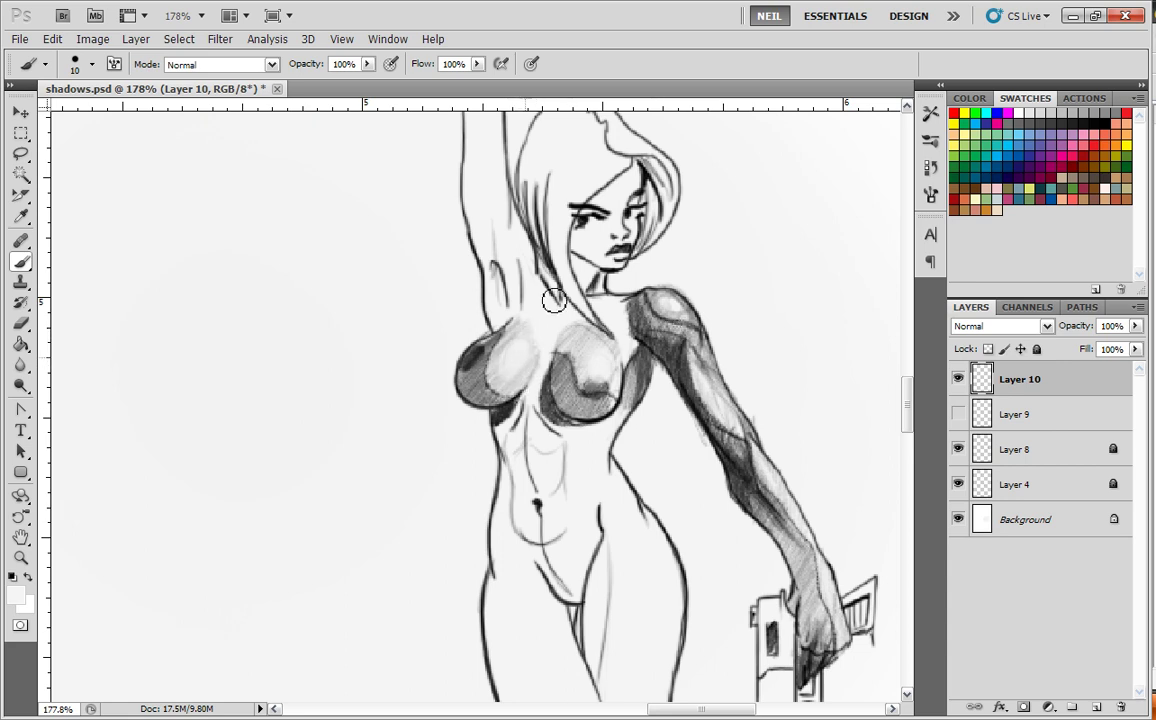
mouse_move(612, 392)
mouse_down()
mouse_move(591, 372)
mouse_move(589, 395)
mouse_up()
drag(513, 359, 505, 404)
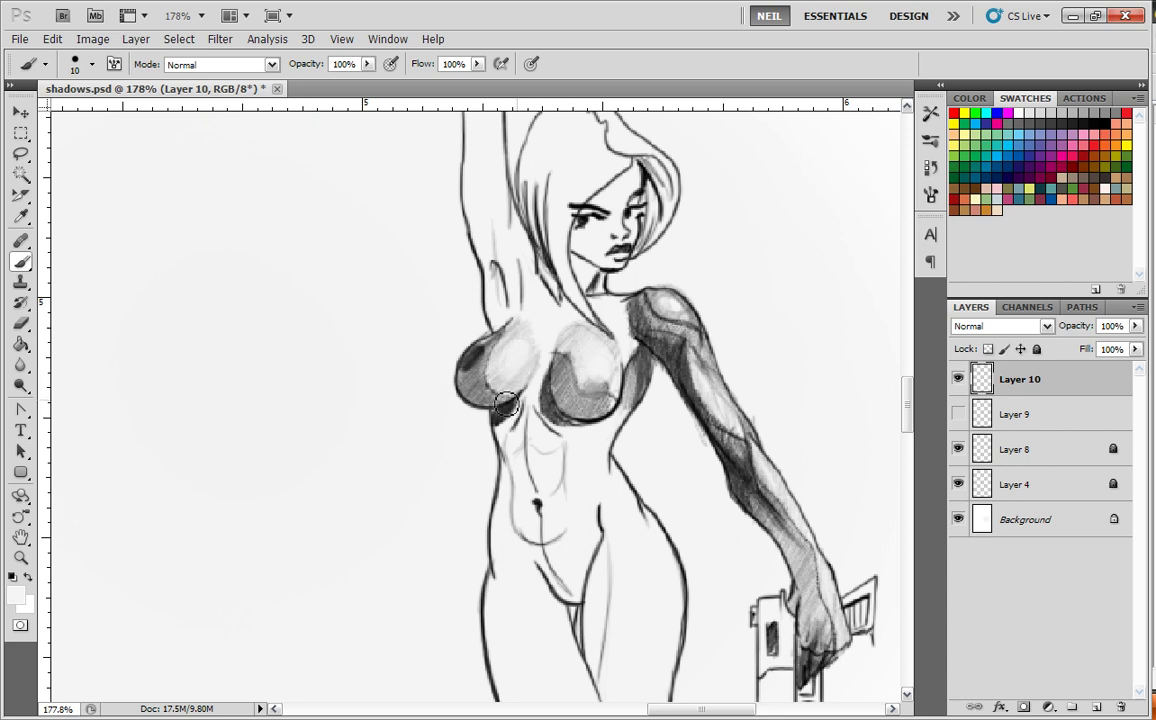
- Set the foreground colour to black and choose the 5 px hard round brush
drag(666, 450, 624, 430)
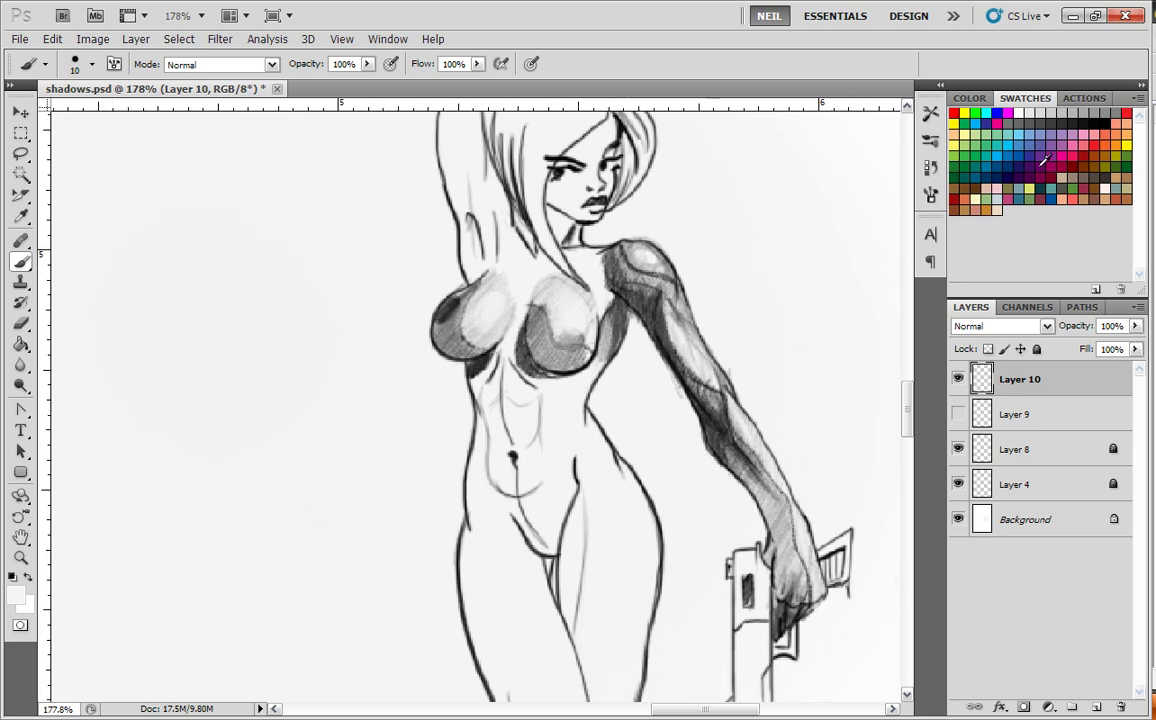
click(1113, 120)
right_click(557, 367)
click(645, 450)
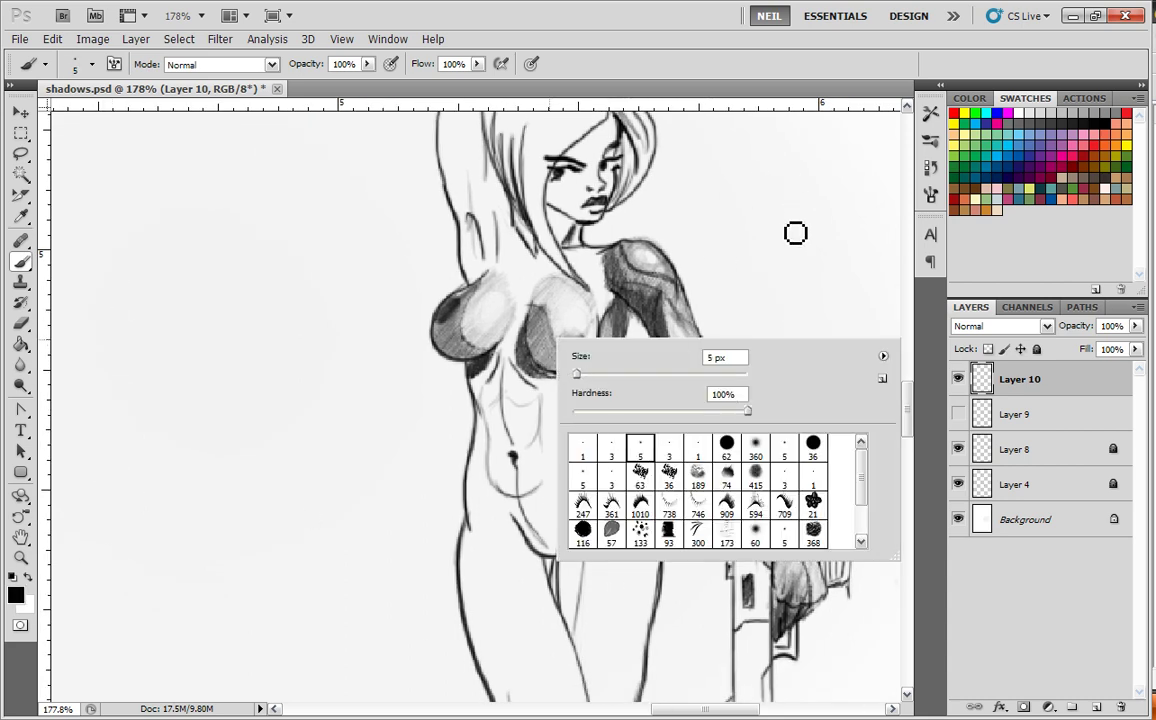
- Open the brush settings and review the control options under Shape Dynamics and Transfer
click(930, 142)
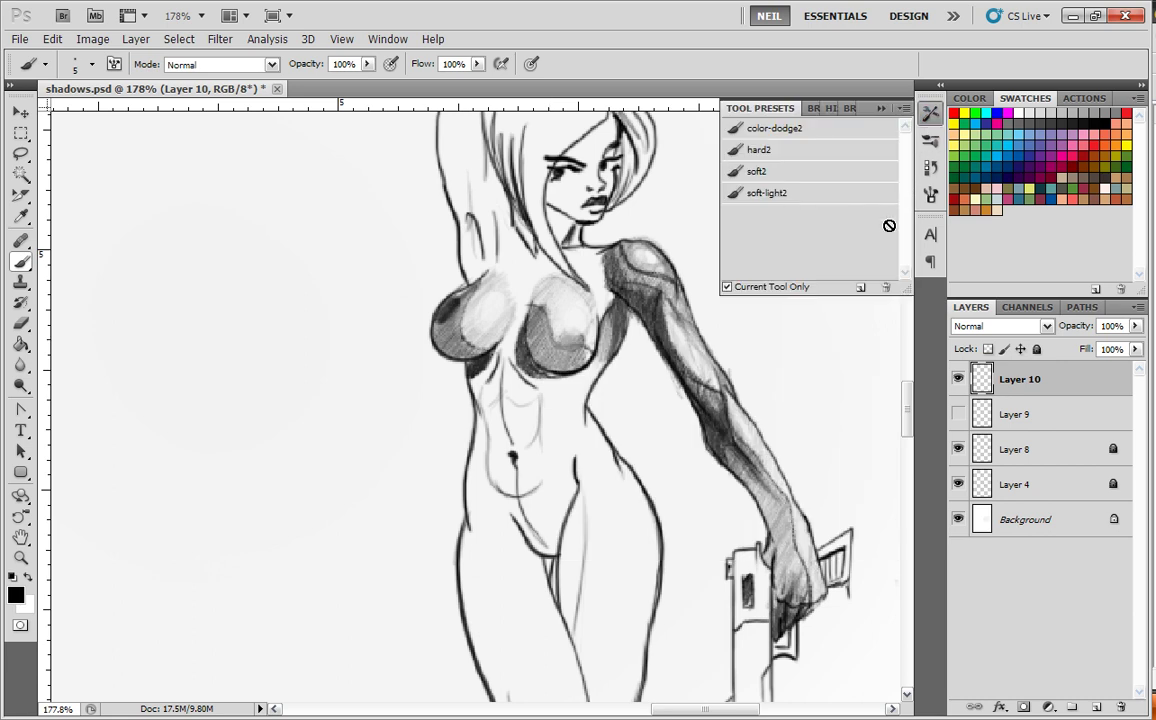
click(929, 170)
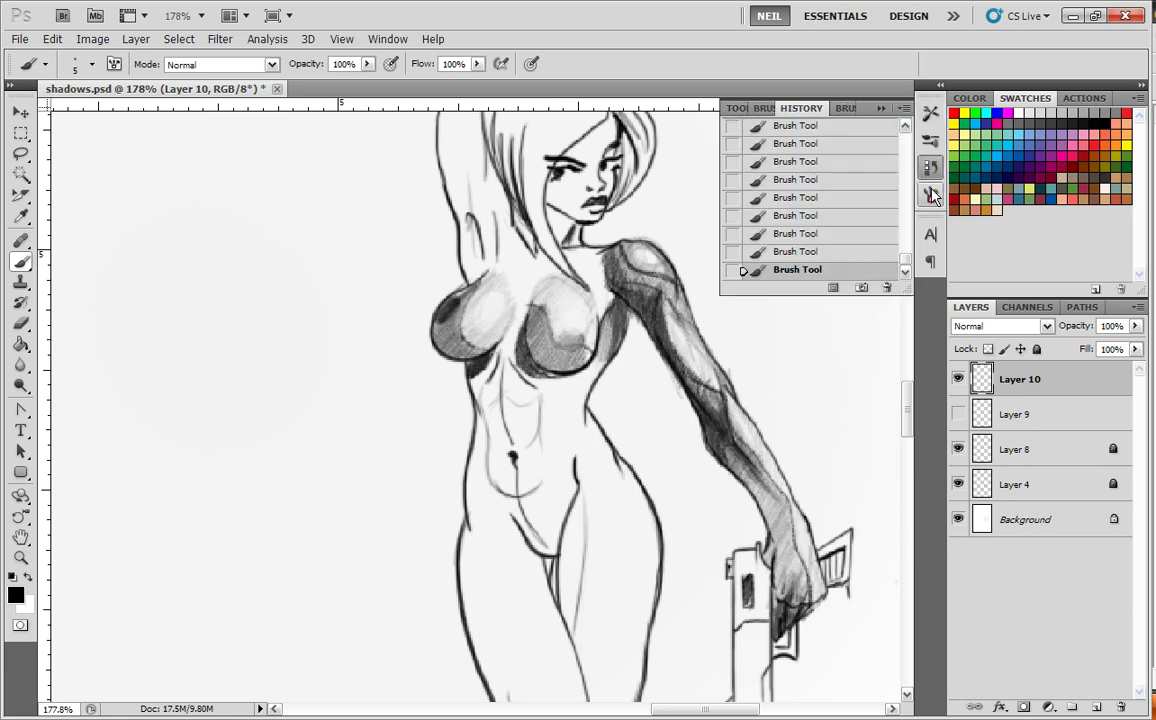
click(929, 196)
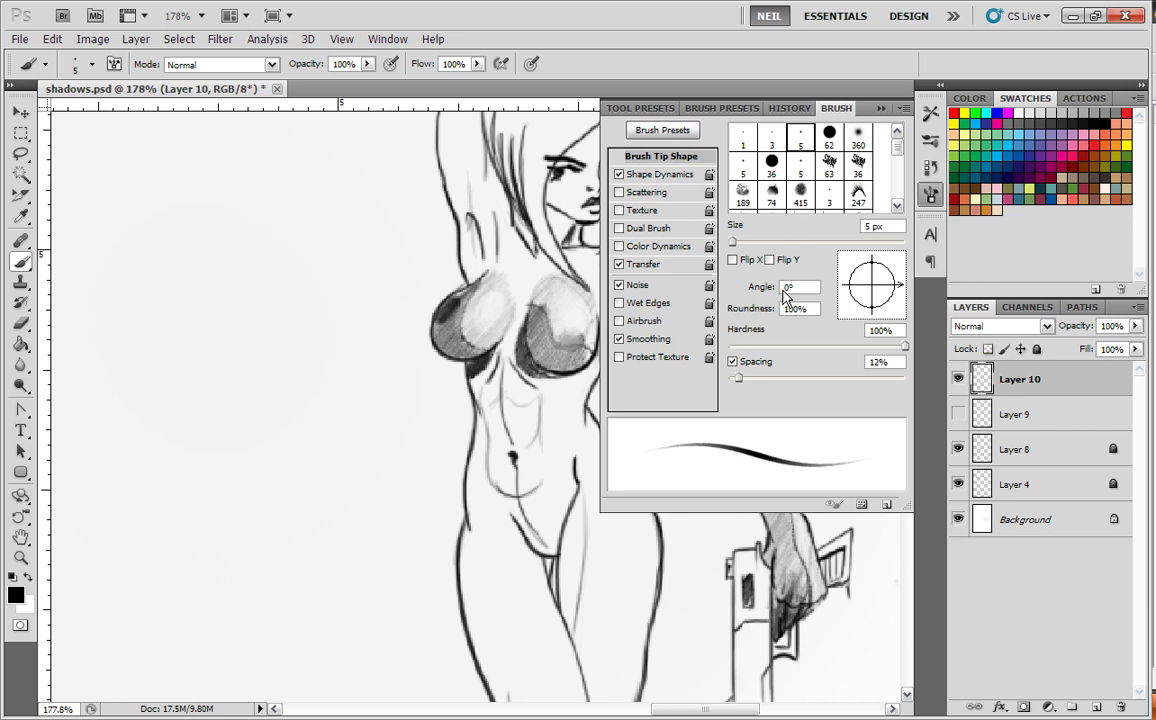
click(789, 108)
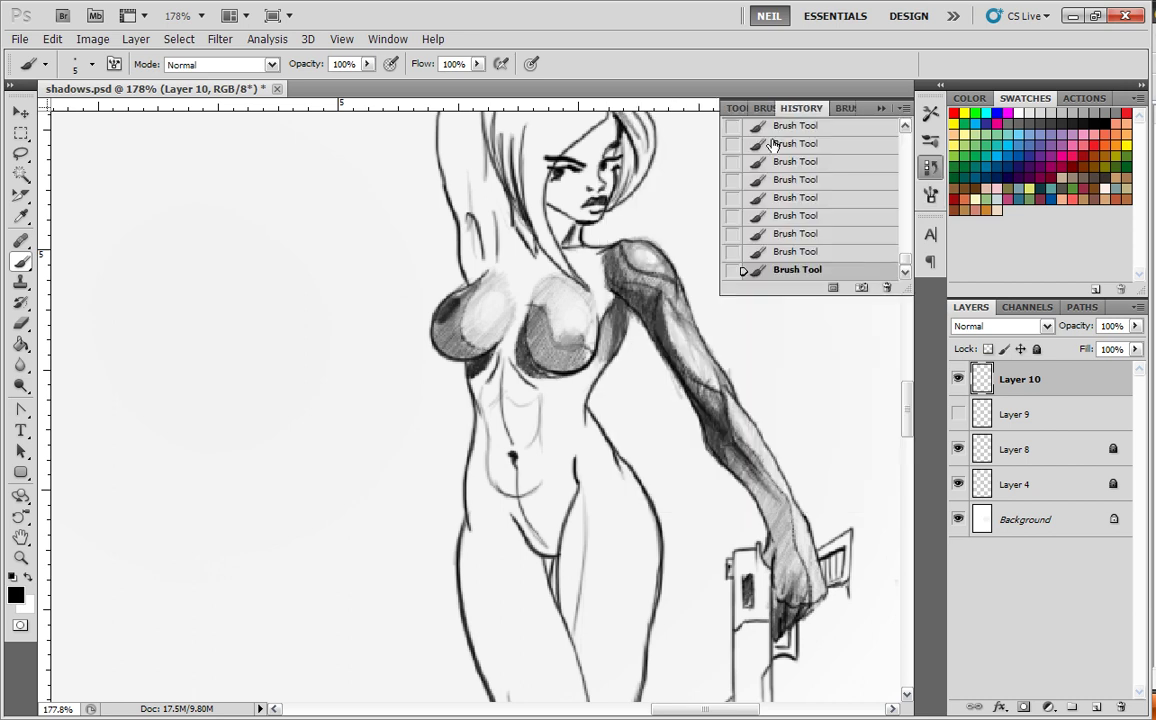
click(845, 110)
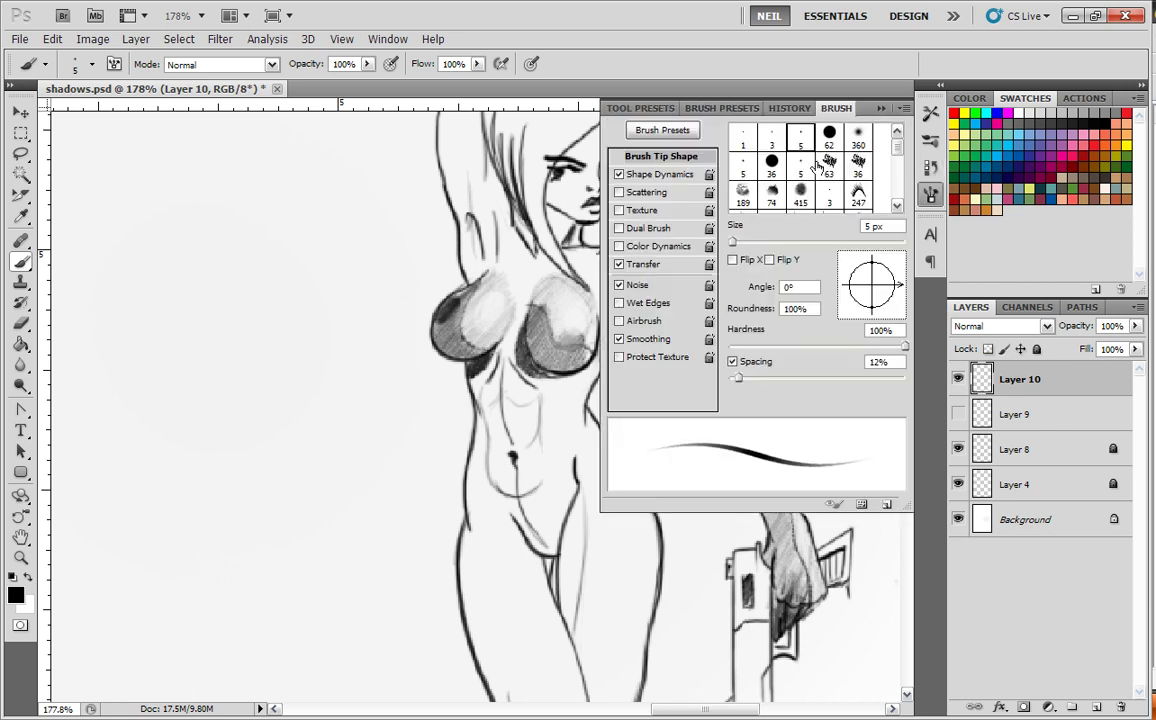
click(676, 178)
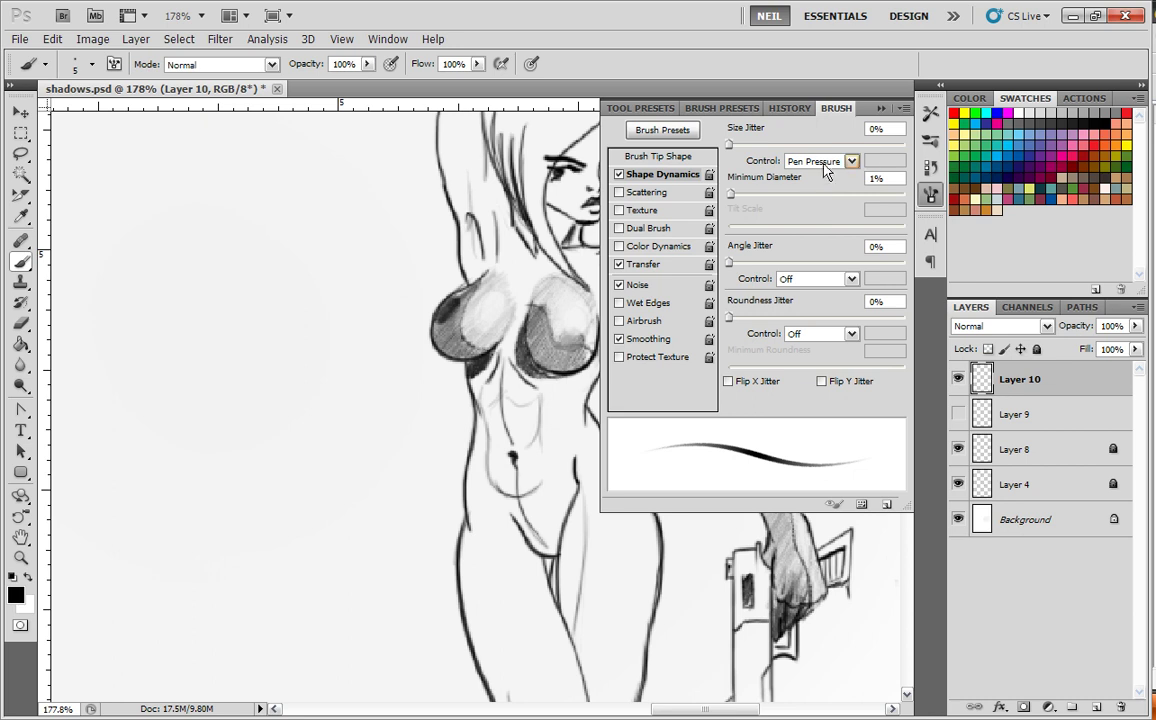
click(660, 266)
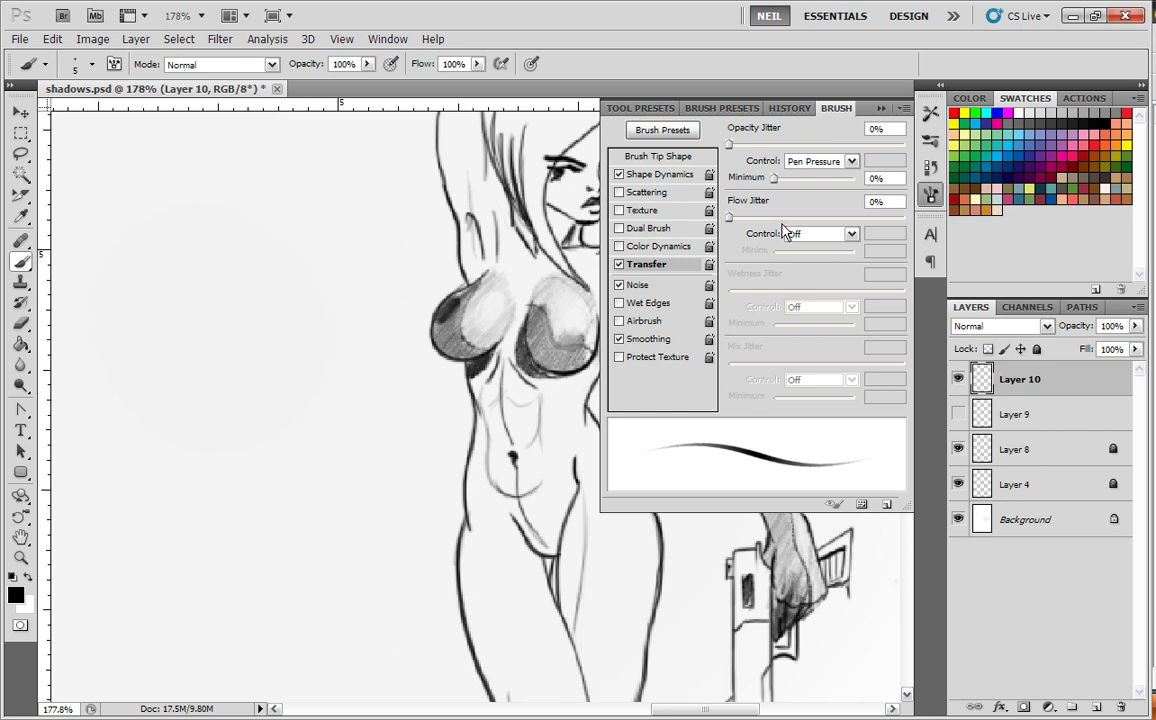
- Toggle Transfer and Shape Dynamics off and back on to compare the stroke preview, then collapse the brush settings
click(619, 265)
click(619, 264)
click(670, 175)
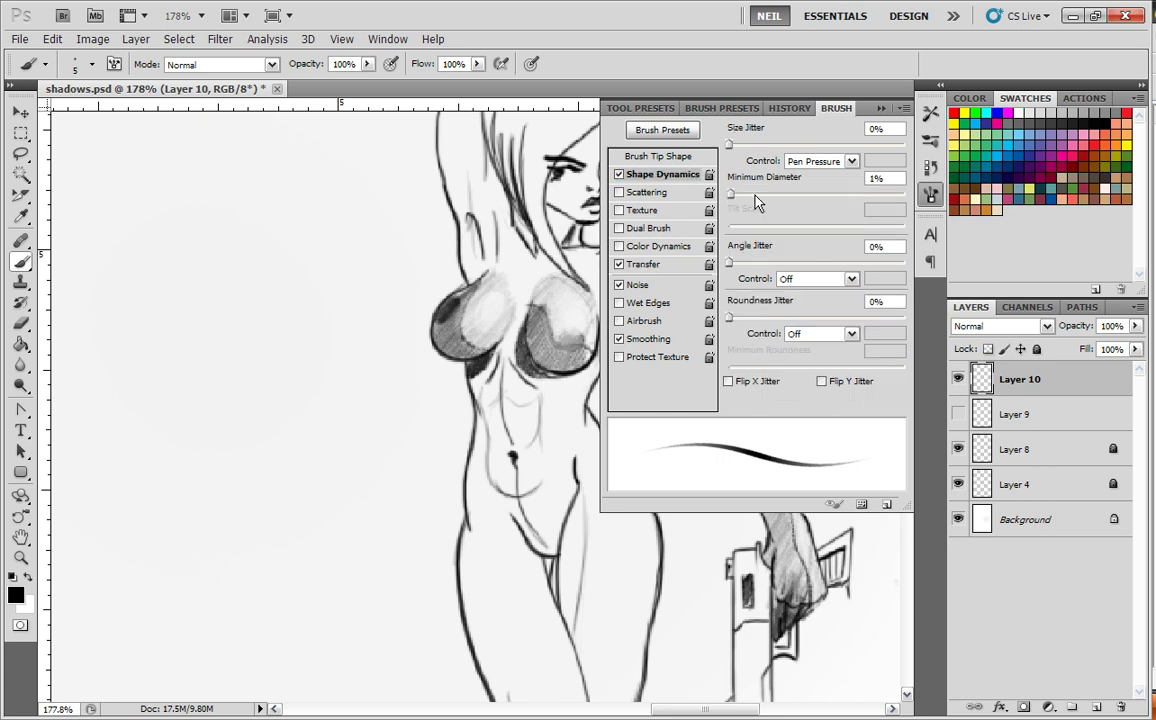
click(619, 174)
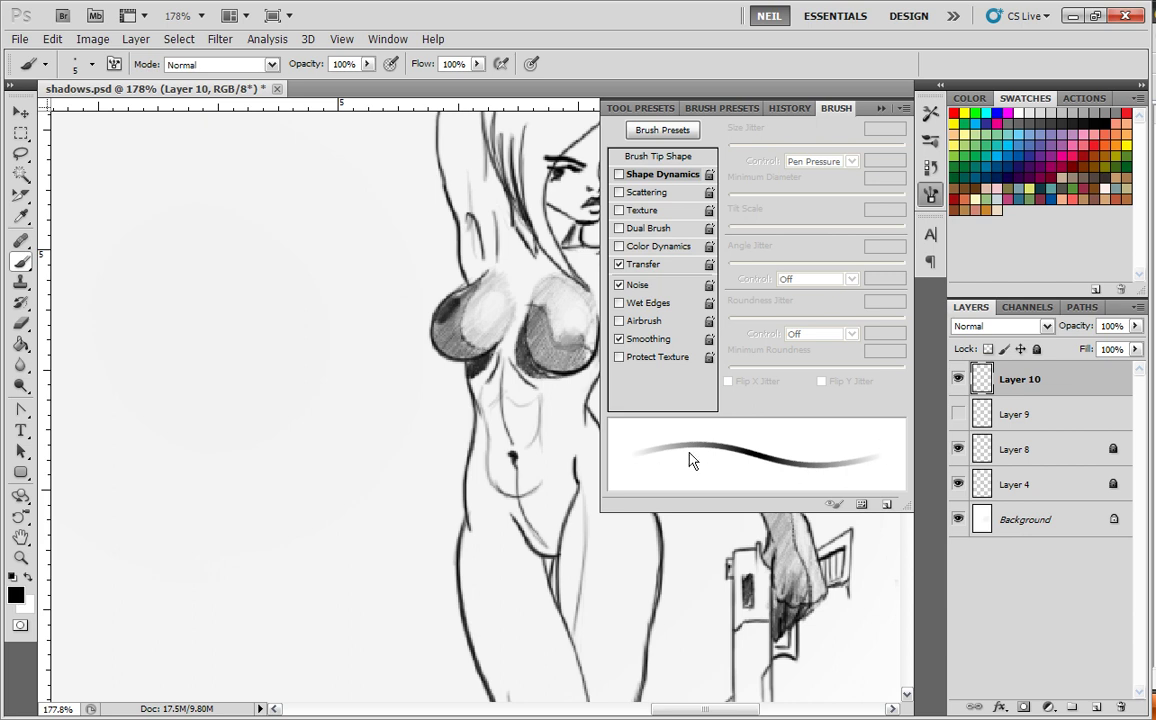
click(619, 175)
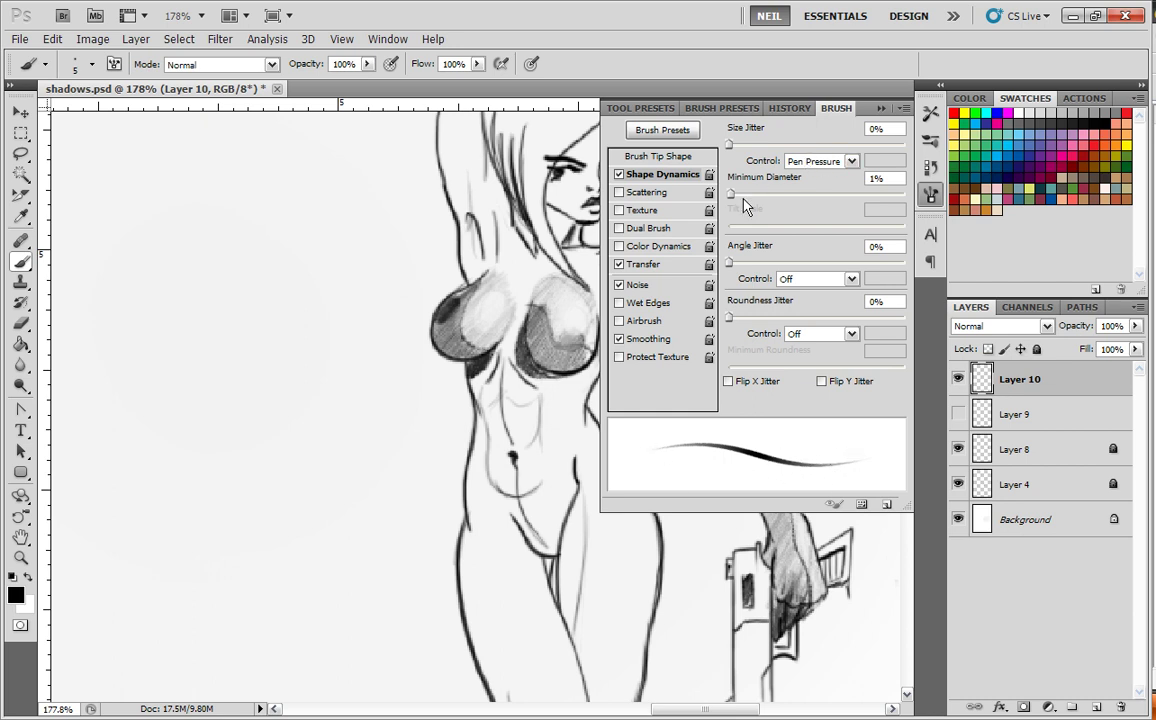
click(647, 266)
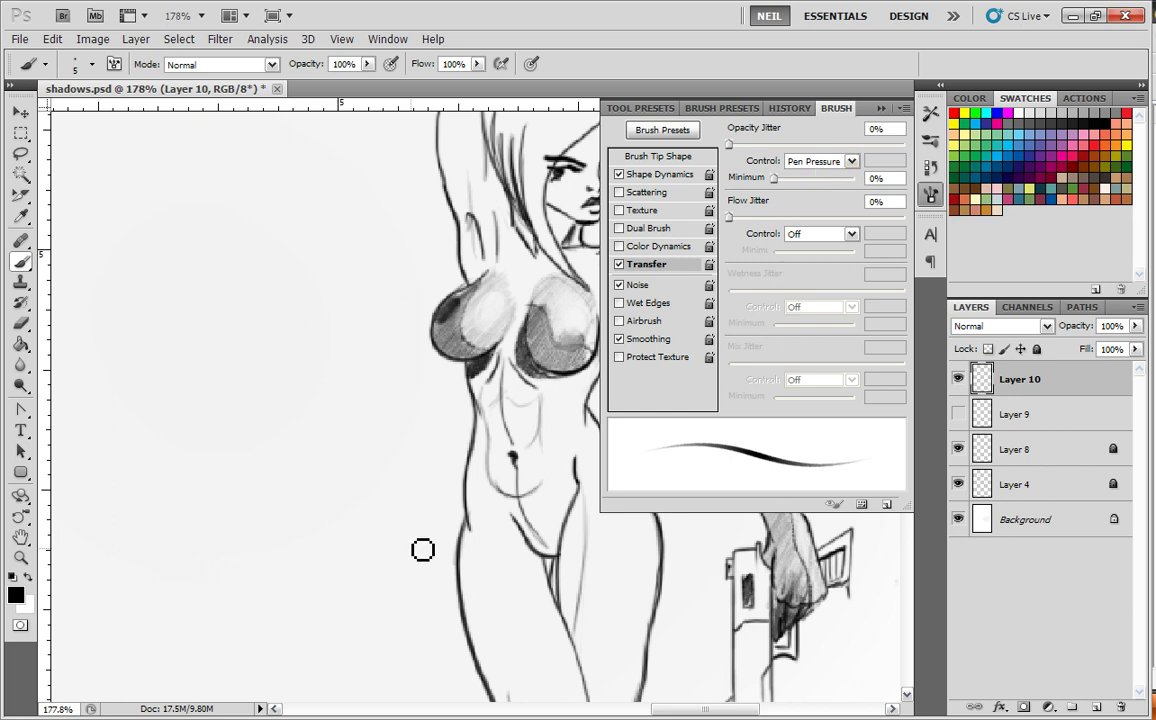
click(879, 110)
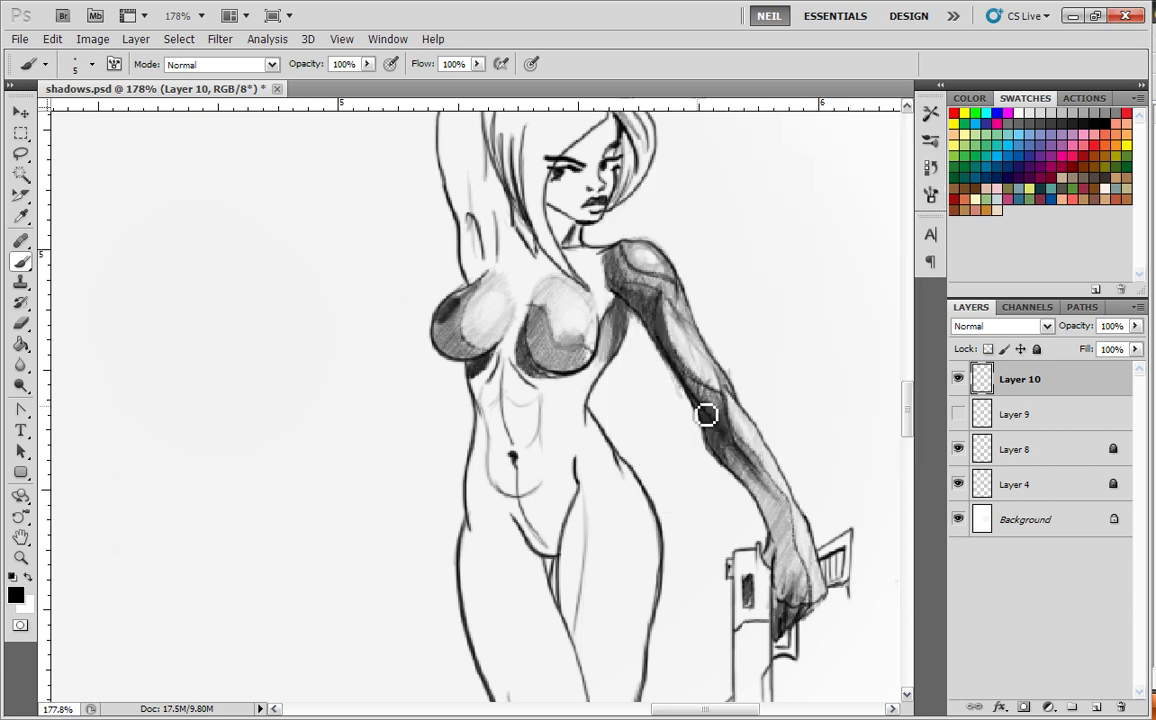
- Deepen the shadow areas on both chest forms with black, then switch to the 3 px brush
mouse_move(538, 322)
mouse_down()
mouse_move(550, 365)
mouse_move(556, 305)
mouse_move(545, 342)
mouse_move(538, 326)
mouse_move(539, 359)
mouse_move(565, 378)
mouse_up()
drag(534, 335, 553, 374)
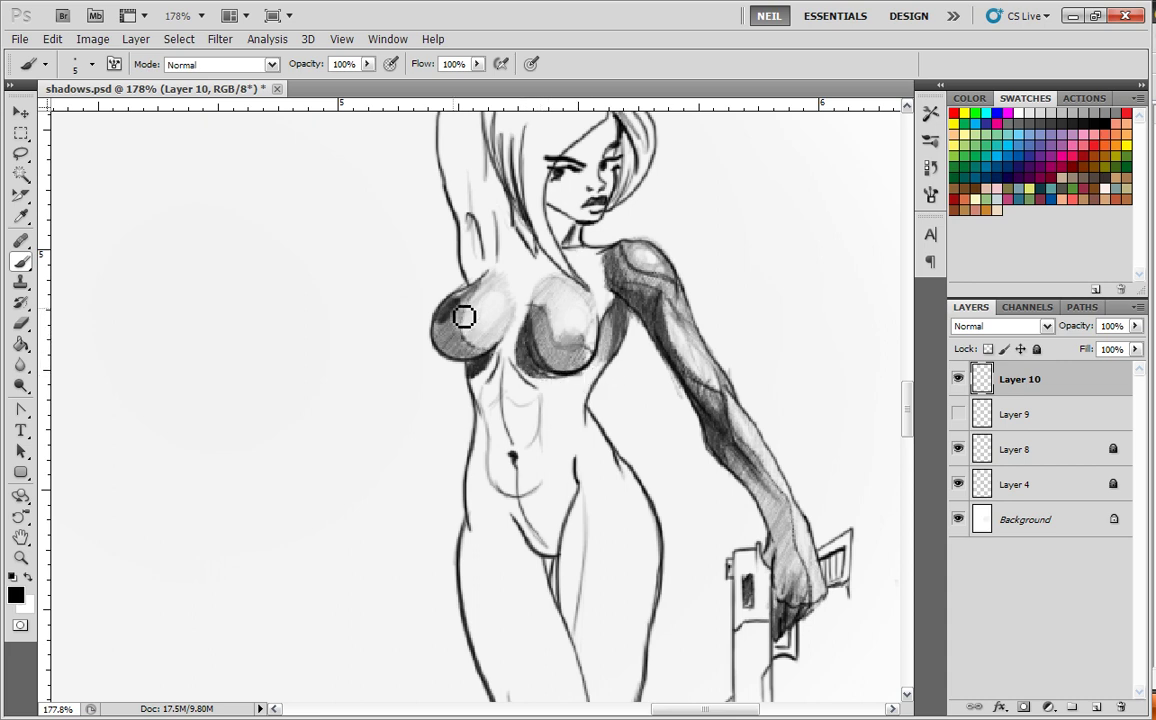
mouse_move(465, 301)
mouse_down()
mouse_move(457, 361)
mouse_move(440, 325)
mouse_move(447, 358)
mouse_up()
right_click(560, 410)
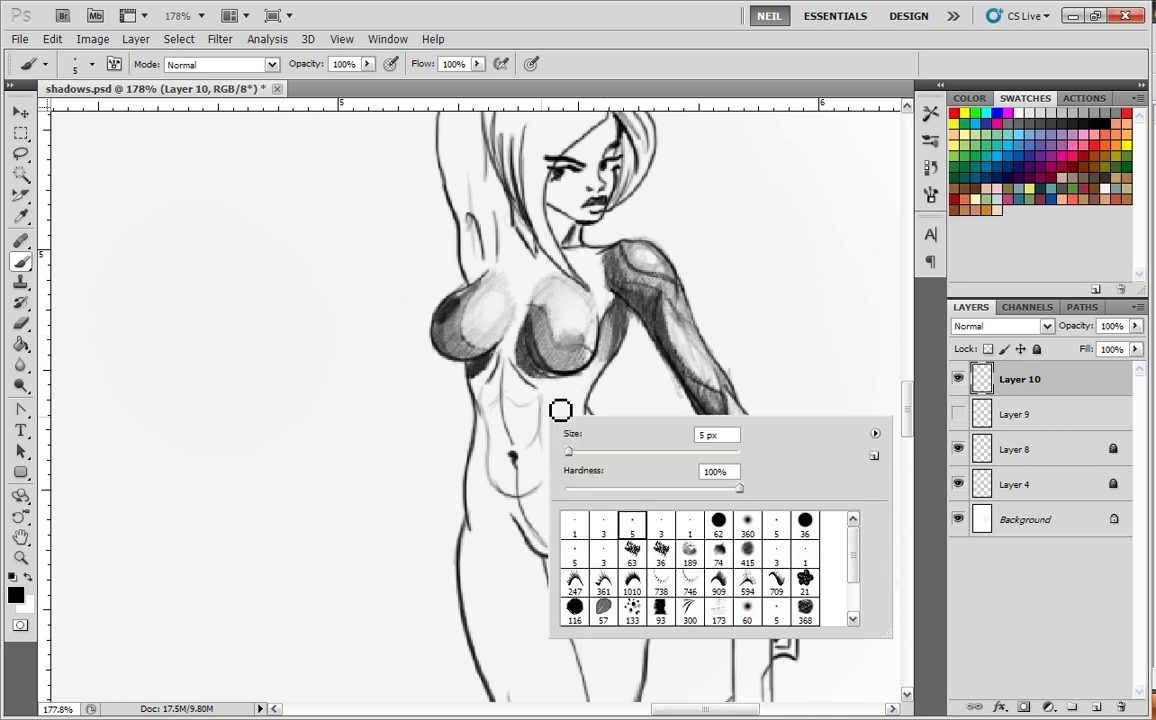
click(661, 522)
click(507, 337)
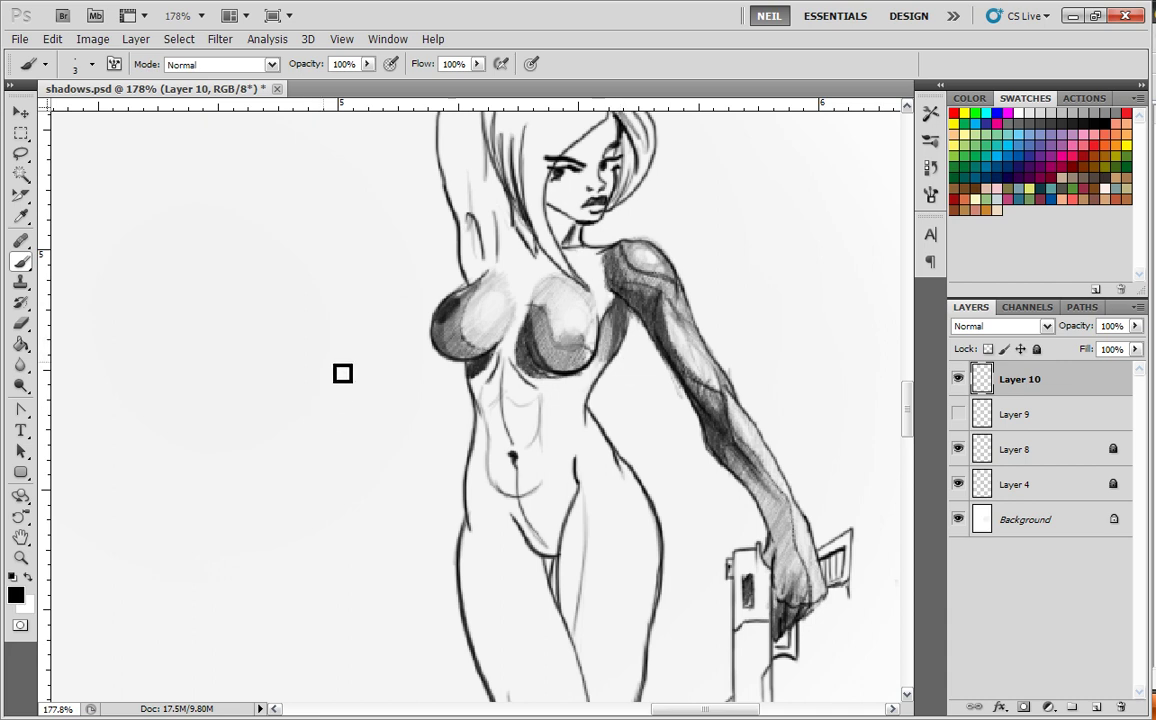
- Try long curved test strokes in the empty area beside the figure and undo them
mouse_move(357, 315)
mouse_down()
mouse_move(276, 455)
mouse_move(347, 357)
mouse_move(407, 311)
mouse_move(279, 508)
mouse_up()
key(ctrl+z)
drag(352, 355, 304, 529)
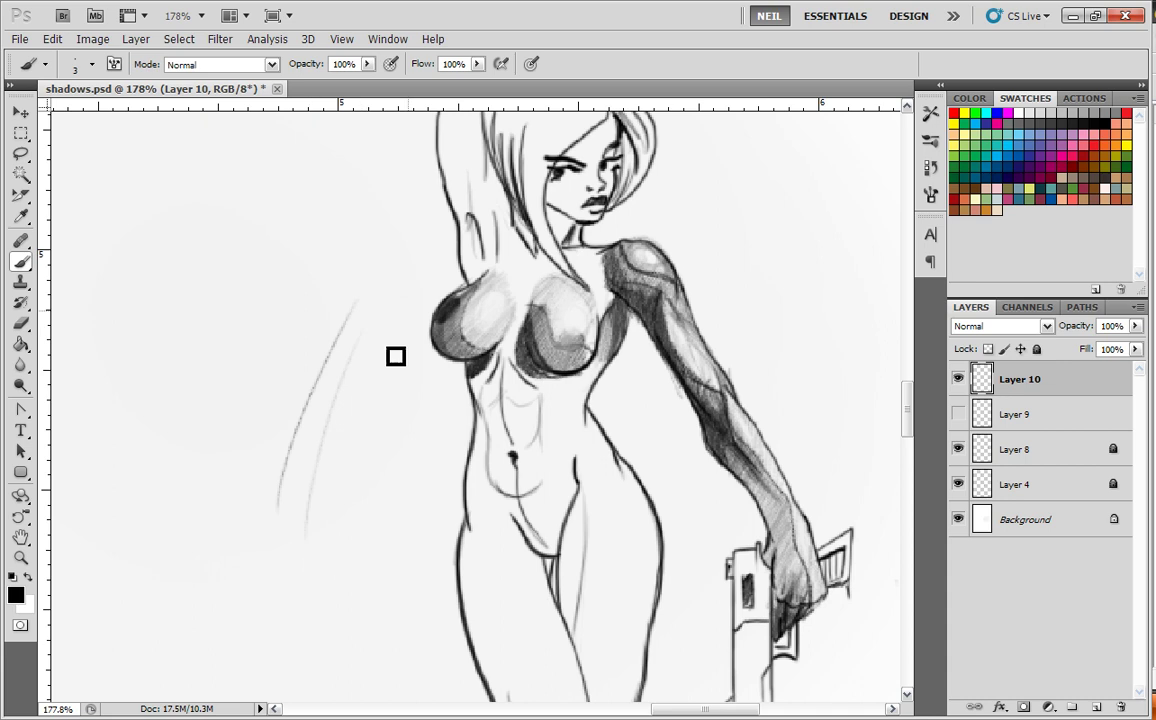
key(ctrl+alt+z)
key(ctrl+alt+z)
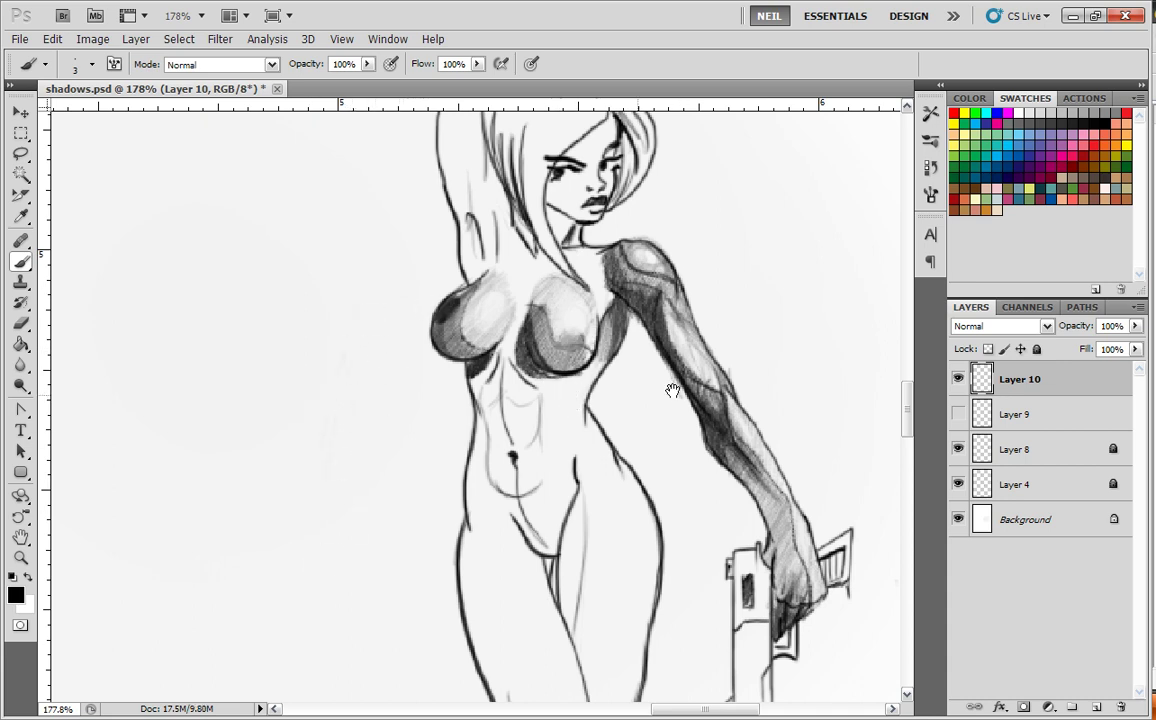
- Hatch shadows across the collarbone area, neck and underside of the jaw, and beneath the hanging hair
drag(634, 351, 624, 432)
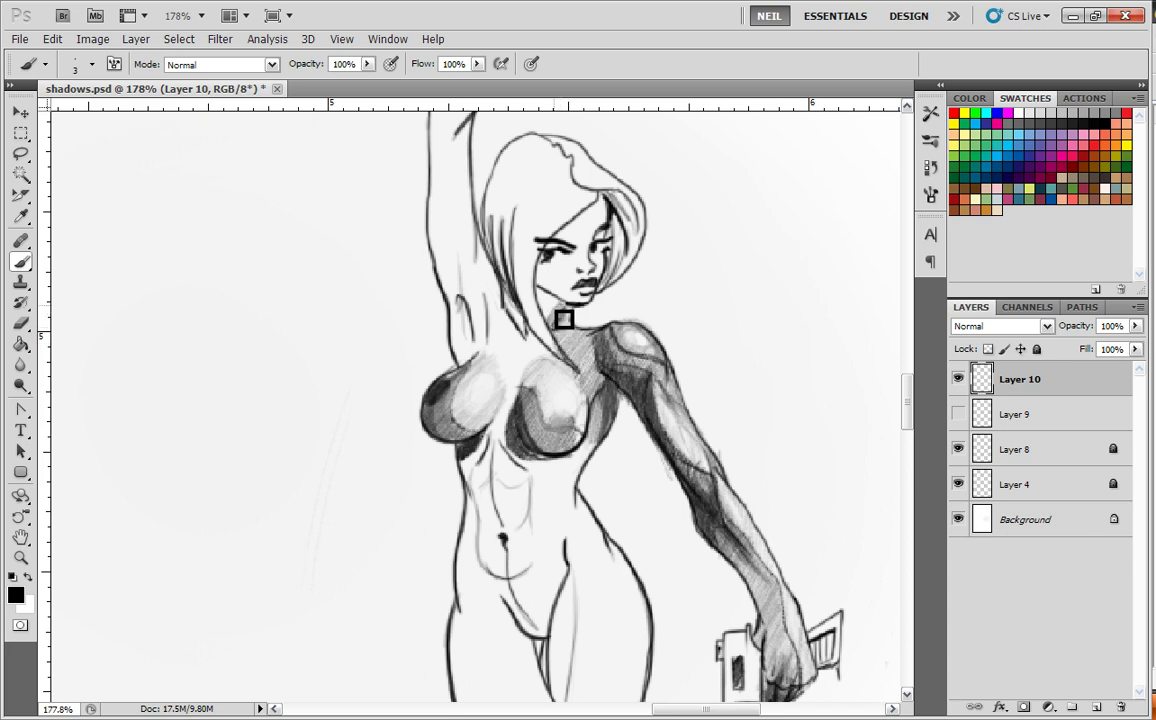
mouse_move(562, 307)
mouse_down()
mouse_move(550, 315)
mouse_move(545, 302)
mouse_up()
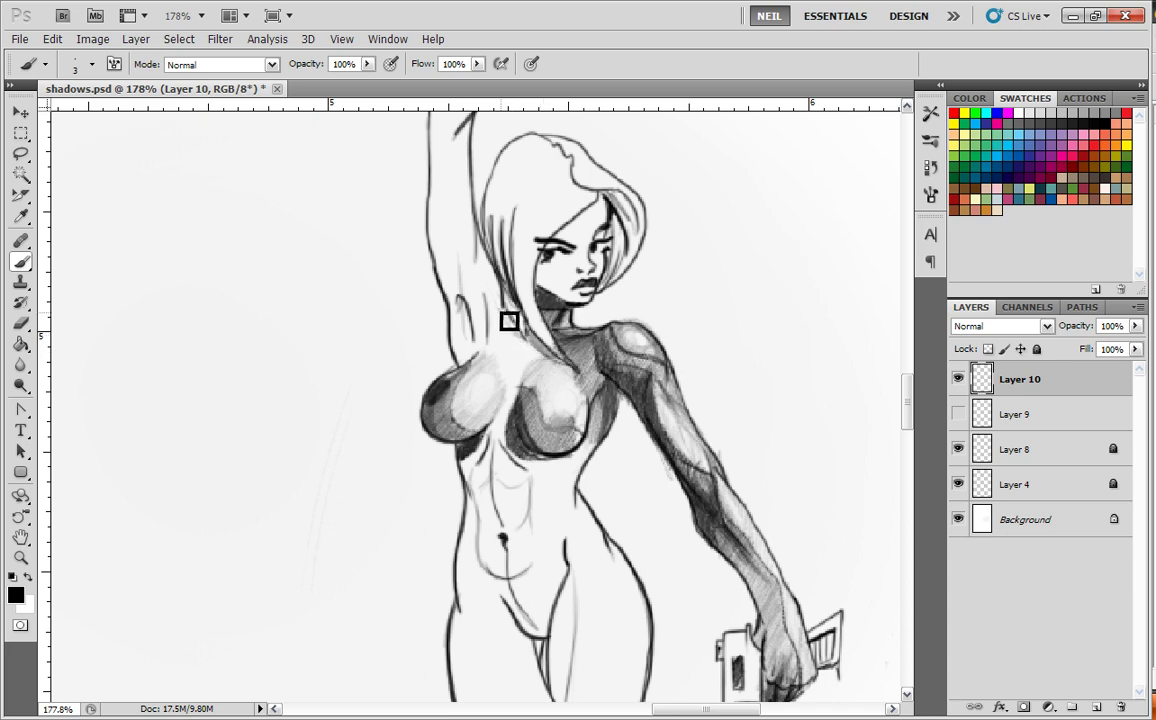
mouse_move(508, 320)
mouse_down()
mouse_move(528, 346)
mouse_move(512, 300)
mouse_move(517, 333)
mouse_move(617, 325)
mouse_move(533, 309)
mouse_move(557, 344)
mouse_move(524, 393)
mouse_move(560, 339)
mouse_move(577, 353)
mouse_move(530, 399)
mouse_move(555, 366)
mouse_move(532, 414)
mouse_move(560, 365)
mouse_up()
- Hatch a light midtone over the upper chest and between the chest forms, undoing stray strokes
mouse_move(524, 404)
mouse_down()
mouse_move(508, 435)
mouse_move(521, 401)
mouse_move(499, 453)
mouse_move(519, 414)
mouse_up()
drag(540, 365, 509, 414)
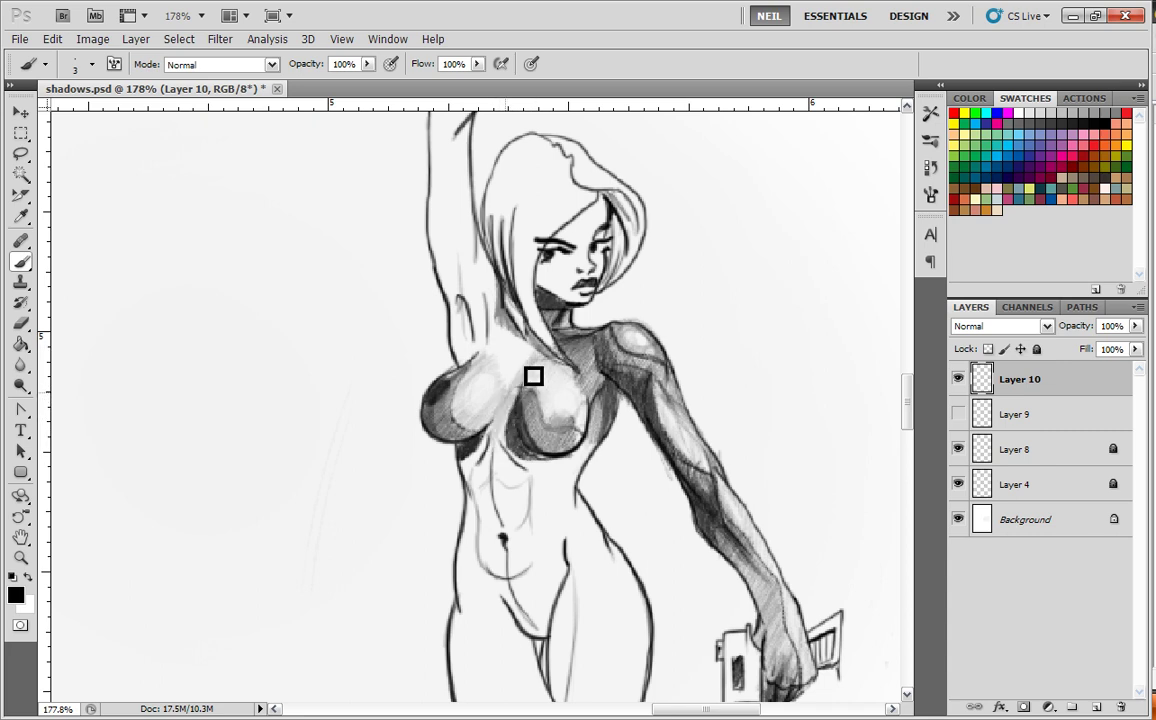
mouse_move(539, 359)
mouse_down()
mouse_move(514, 386)
mouse_move(523, 361)
mouse_move(499, 382)
mouse_move(527, 334)
mouse_move(494, 365)
mouse_move(515, 312)
mouse_move(536, 363)
mouse_move(523, 384)
mouse_move(524, 358)
mouse_move(519, 373)
mouse_move(529, 359)
mouse_move(519, 390)
mouse_up()
key(ctrl+alt+z)
key(ctrl+alt+z)
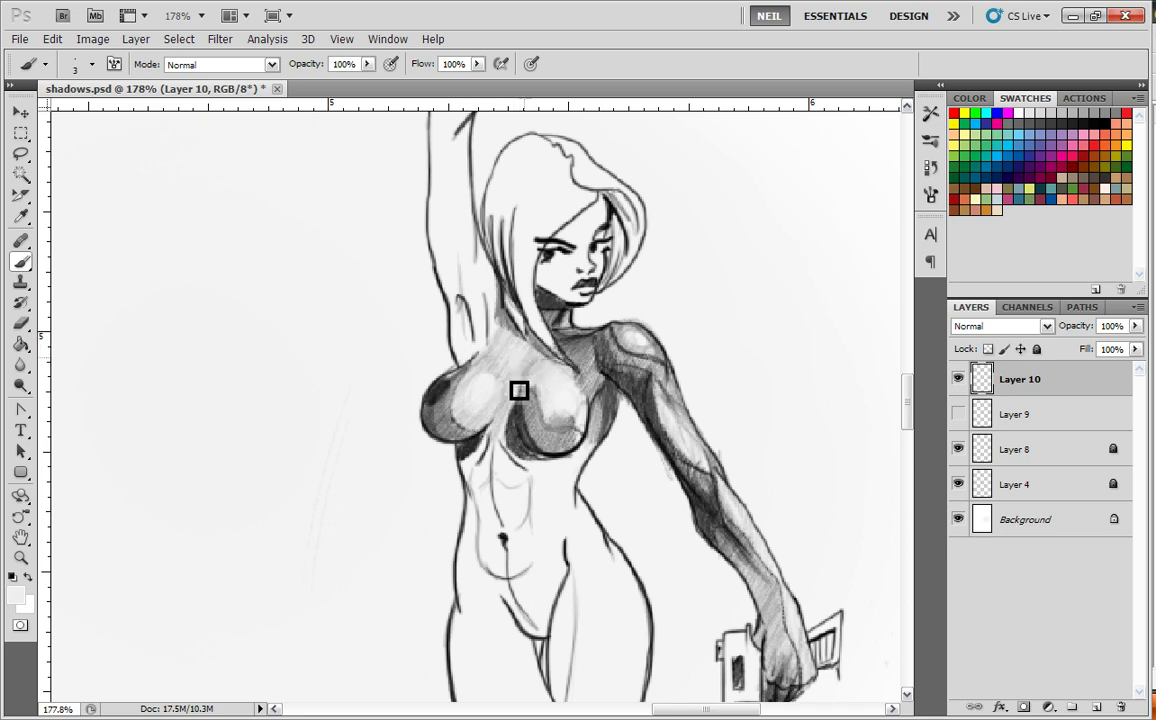
- Return to black, darken the undersides of the chest forms, and hatch the shadow down the side of the ribcage to the waist
click(1103, 124)
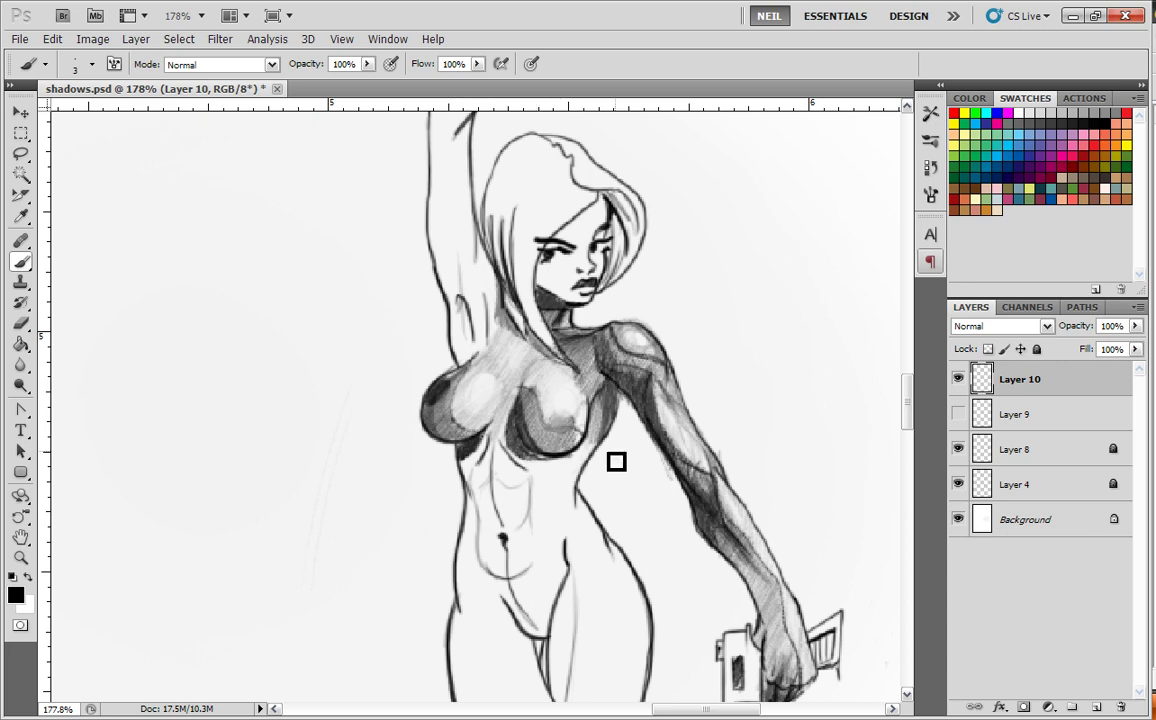
scroll(580, 400, down, 1)
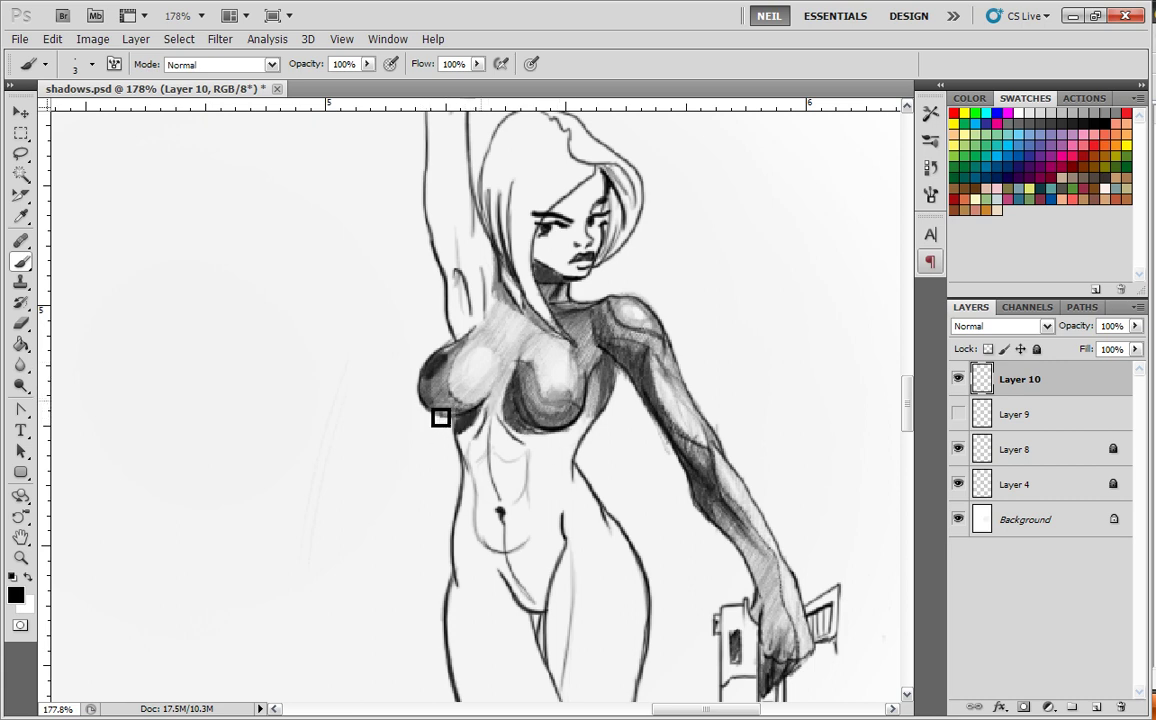
mouse_move(436, 400)
mouse_down()
mouse_move(446, 415)
mouse_move(488, 411)
mouse_up()
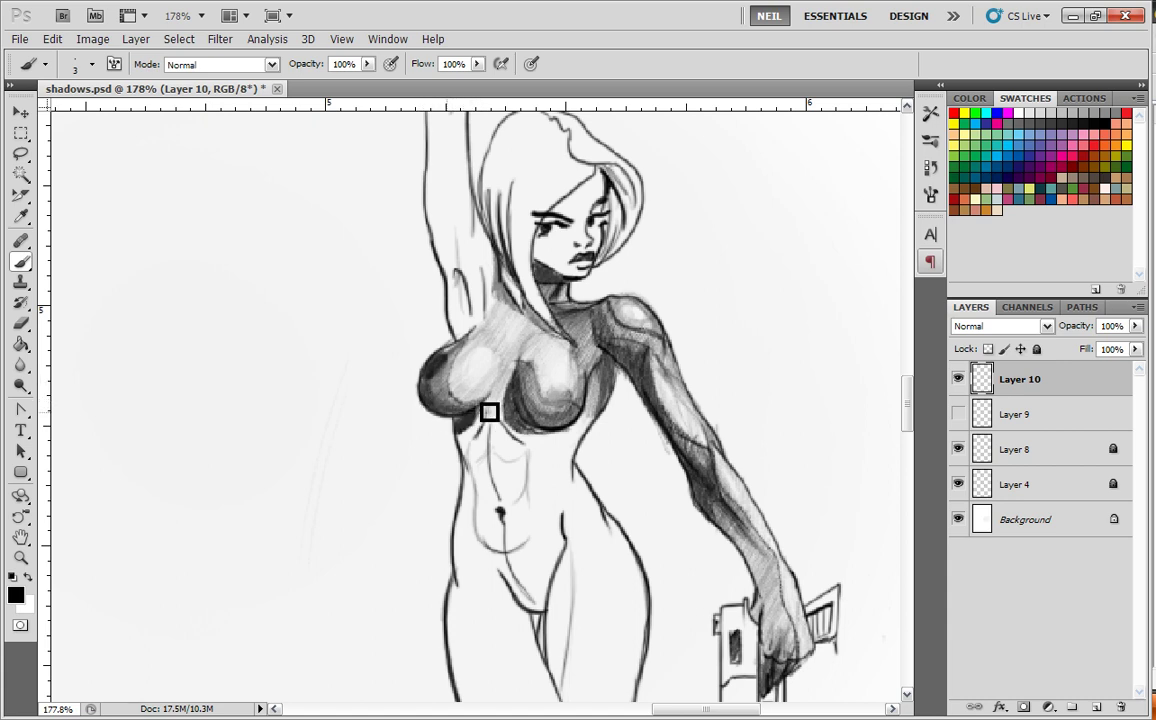
mouse_move(620, 388)
mouse_down()
mouse_move(563, 428)
mouse_move(537, 418)
mouse_move(582, 437)
mouse_move(569, 438)
mouse_up()
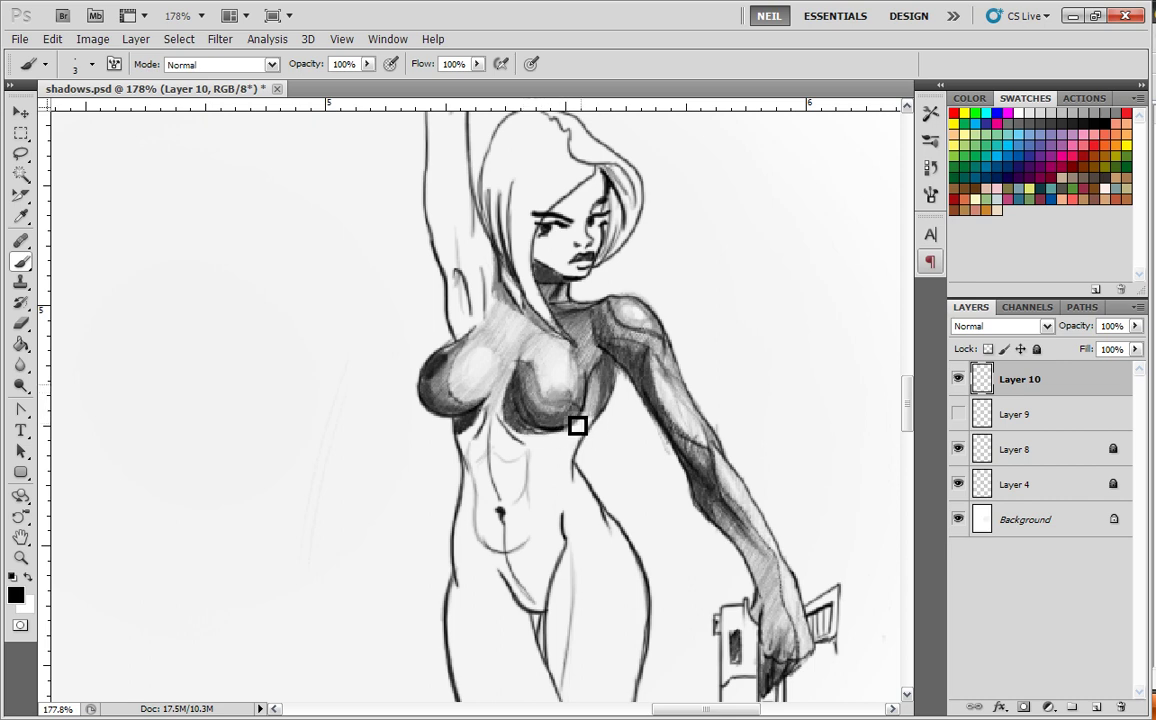
drag(603, 398, 630, 333)
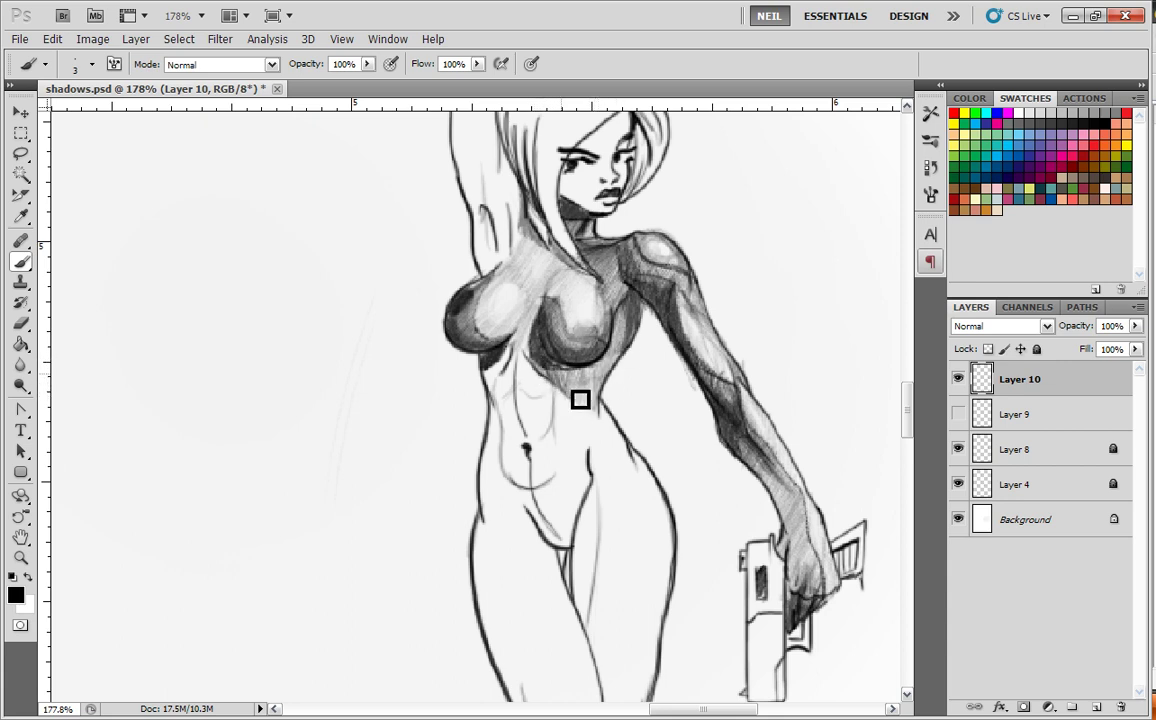
mouse_move(580, 399)
mouse_down()
mouse_move(609, 422)
mouse_move(591, 407)
mouse_move(604, 419)
mouse_move(594, 401)
mouse_move(603, 414)
mouse_move(622, 355)
mouse_move(604, 421)
mouse_up()
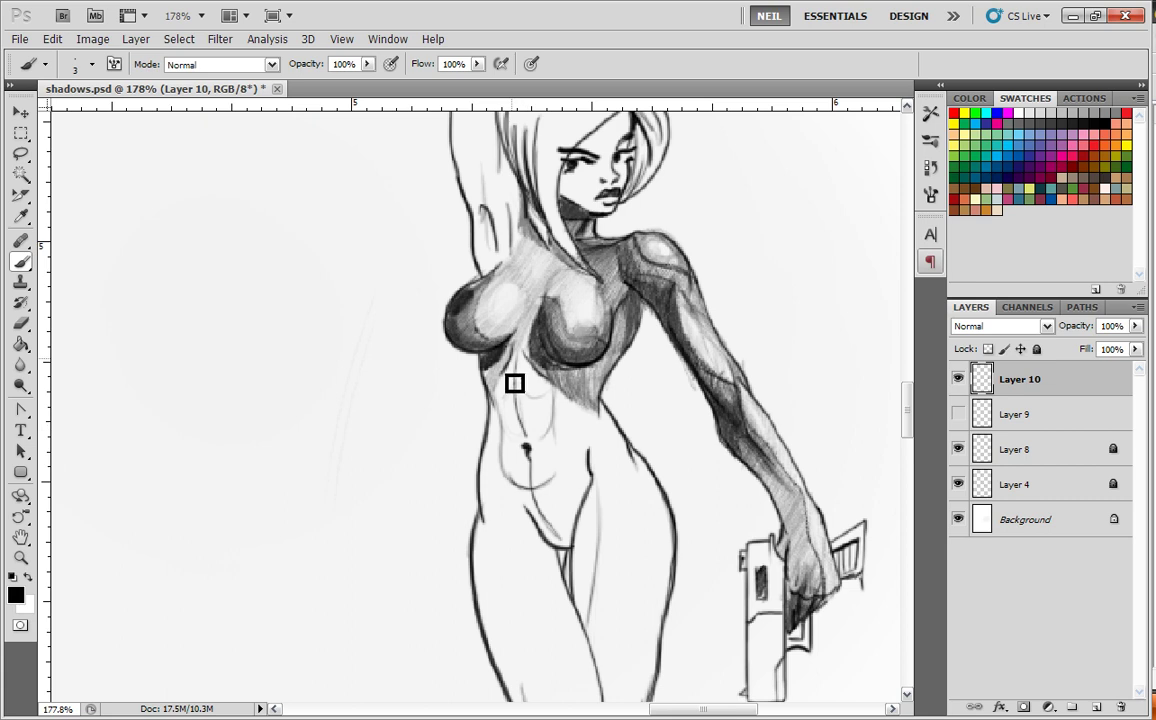
- Try sketching rounded abdominal muscle outlines down the stomach and undo them
mouse_move(514, 383)
mouse_down()
mouse_move(531, 442)
mouse_move(527, 396)
mouse_move(514, 416)
mouse_move(525, 413)
mouse_move(531, 462)
mouse_up()
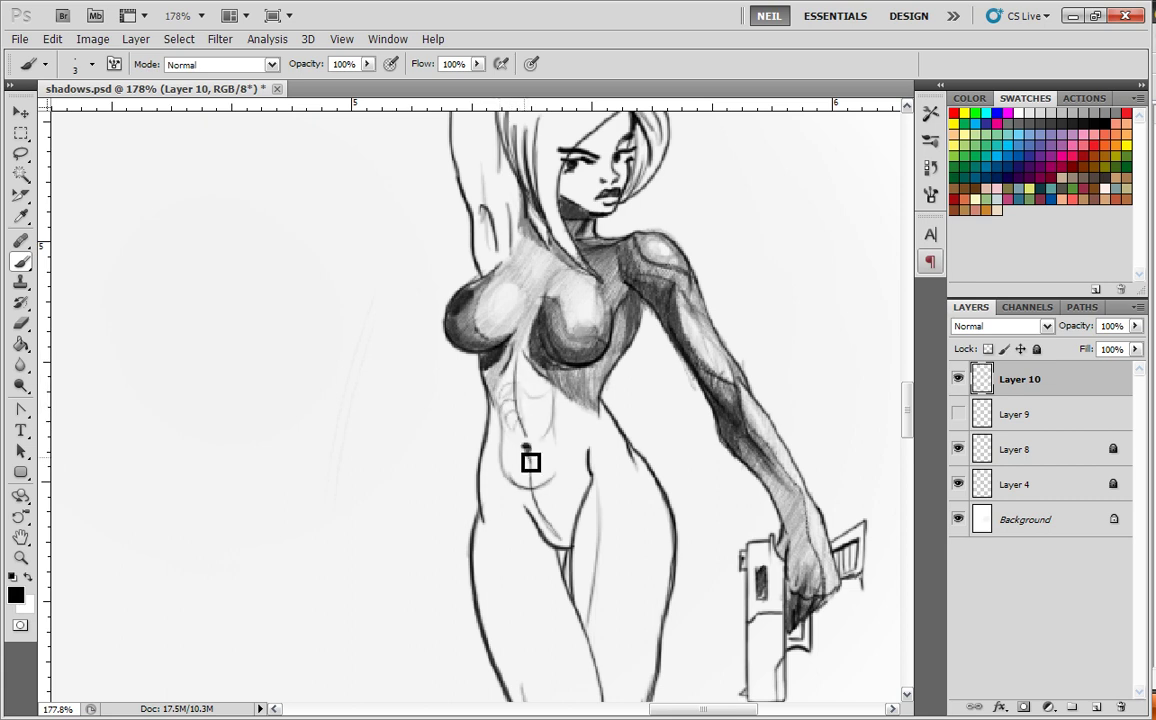
key(ctrl+alt+z)
key(ctrl+alt+z)
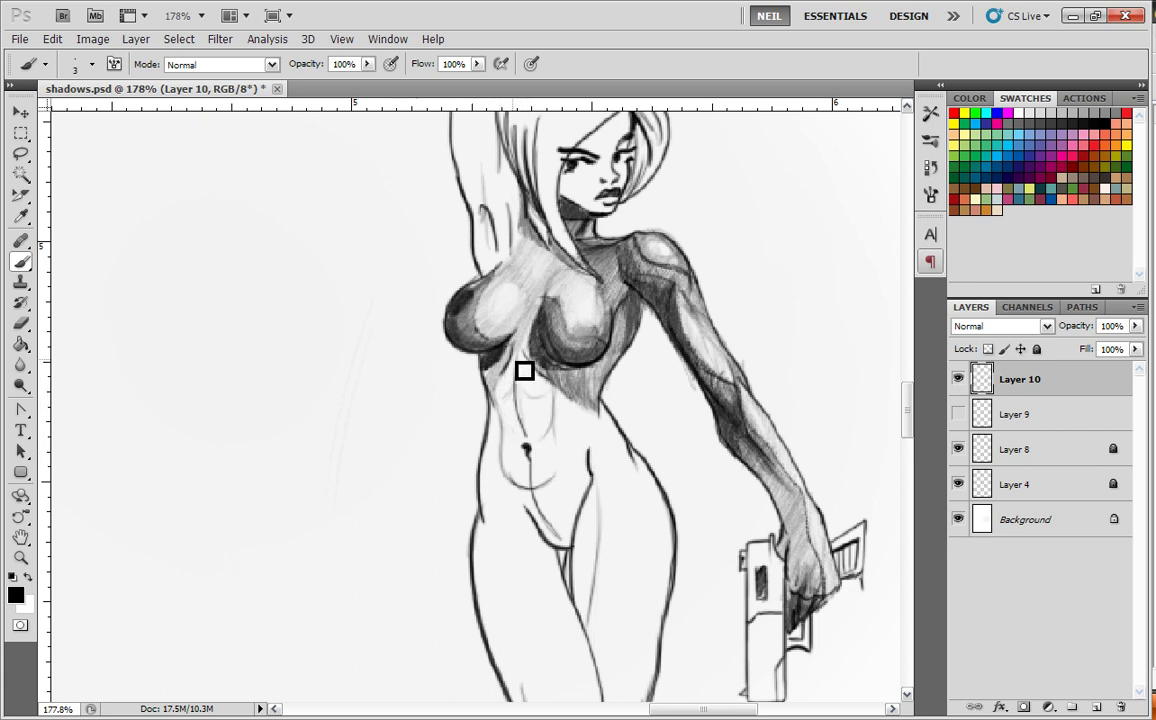
- Shade the side of the hip below the waist as a rounded form with dark edges and a lighter centre
mouse_move(524, 370)
mouse_down()
mouse_move(503, 415)
mouse_move(532, 379)
mouse_move(554, 471)
mouse_up()
mouse_move(600, 462)
mouse_down()
mouse_move(628, 456)
mouse_move(622, 425)
mouse_up()
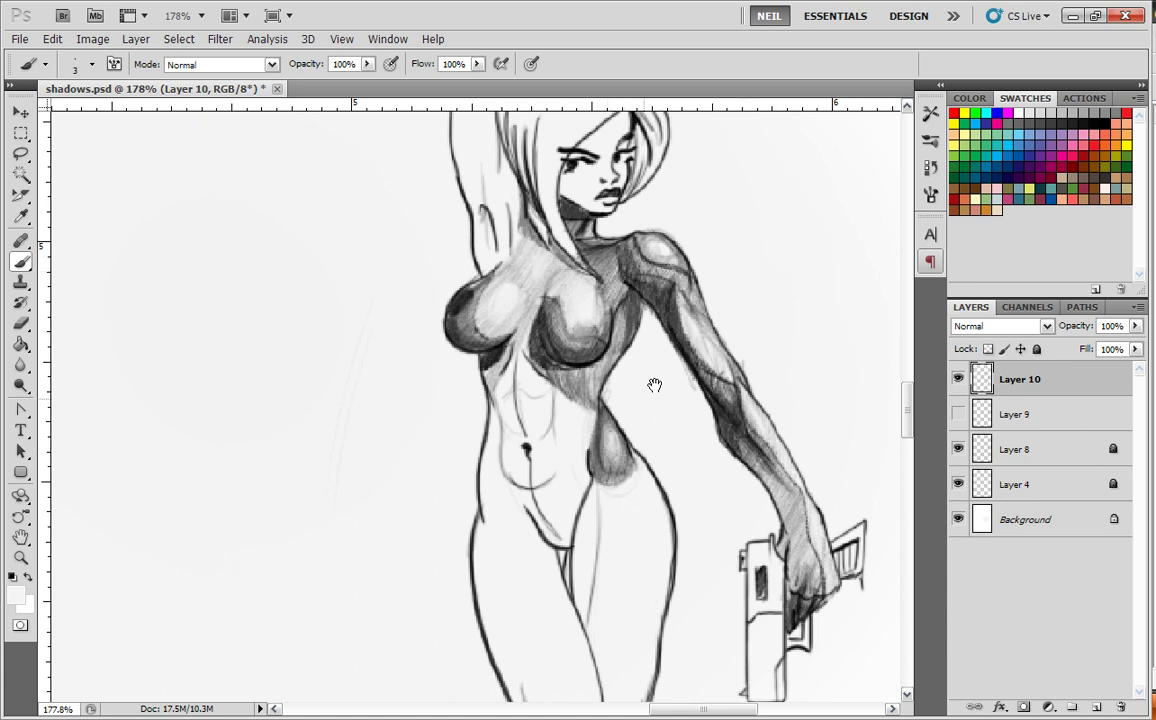
- Hatch midtones down the side of the abdomen, across the hip crease and around the groin and inner thigh
drag(654, 385, 664, 381)
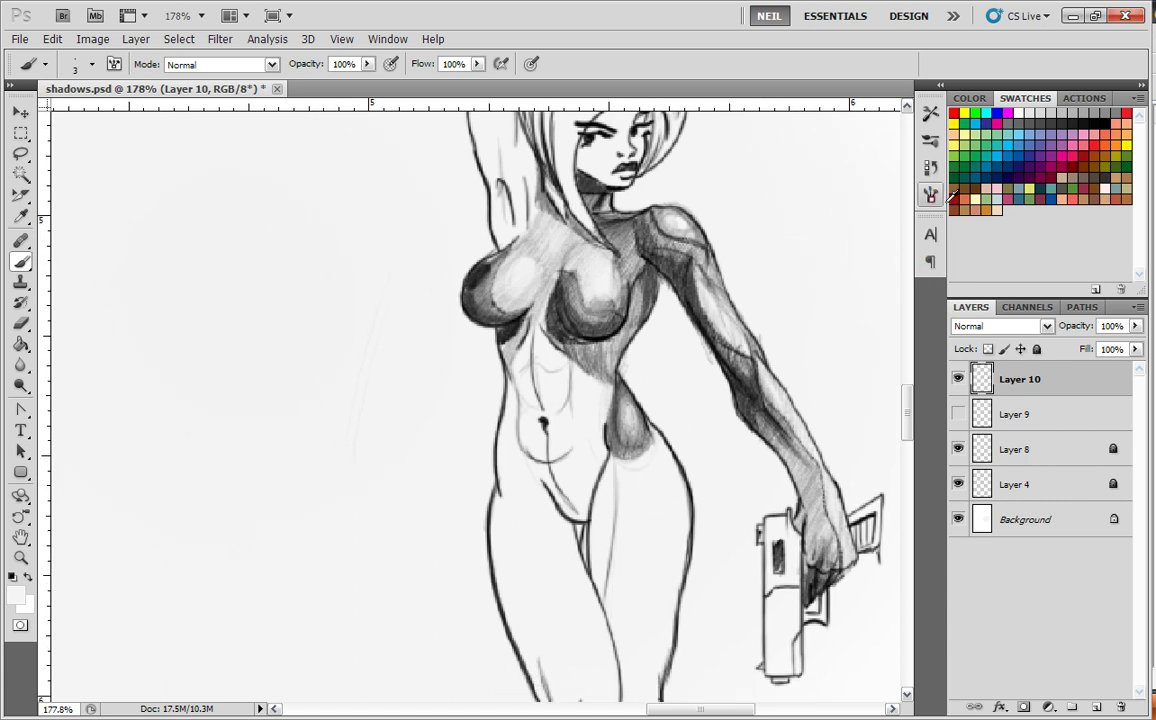
mouse_move(626, 463)
mouse_down()
mouse_move(616, 495)
mouse_move(632, 466)
mouse_up()
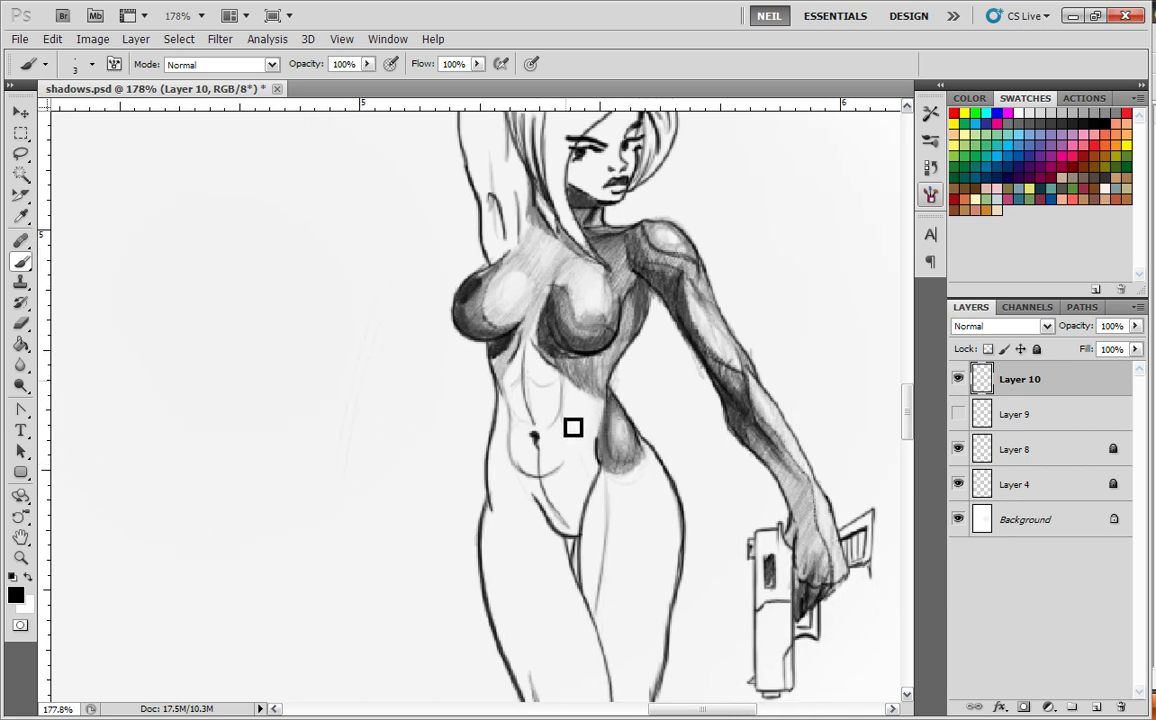
mouse_move(570, 424)
mouse_down()
mouse_move(603, 401)
mouse_move(594, 436)
mouse_move(609, 406)
mouse_move(612, 433)
mouse_move(598, 456)
mouse_move(631, 333)
mouse_move(519, 431)
mouse_move(516, 412)
mouse_move(509, 450)
mouse_move(512, 407)
mouse_move(503, 458)
mouse_move(519, 499)
mouse_move(502, 464)
mouse_move(528, 485)
mouse_move(508, 446)
mouse_move(527, 504)
mouse_move(506, 518)
mouse_move(665, 450)
mouse_move(514, 447)
mouse_move(523, 547)
mouse_move(529, 468)
mouse_move(505, 450)
mouse_move(526, 495)
mouse_move(508, 522)
mouse_move(517, 495)
mouse_move(500, 492)
mouse_move(503, 453)
mouse_move(497, 488)
mouse_move(502, 453)
mouse_move(499, 505)
mouse_move(505, 483)
mouse_move(507, 518)
mouse_move(514, 493)
mouse_move(518, 517)
mouse_move(530, 501)
mouse_move(493, 563)
mouse_move(501, 505)
mouse_move(502, 521)
mouse_move(521, 501)
mouse_move(509, 532)
mouse_move(527, 509)
mouse_move(581, 564)
mouse_up()
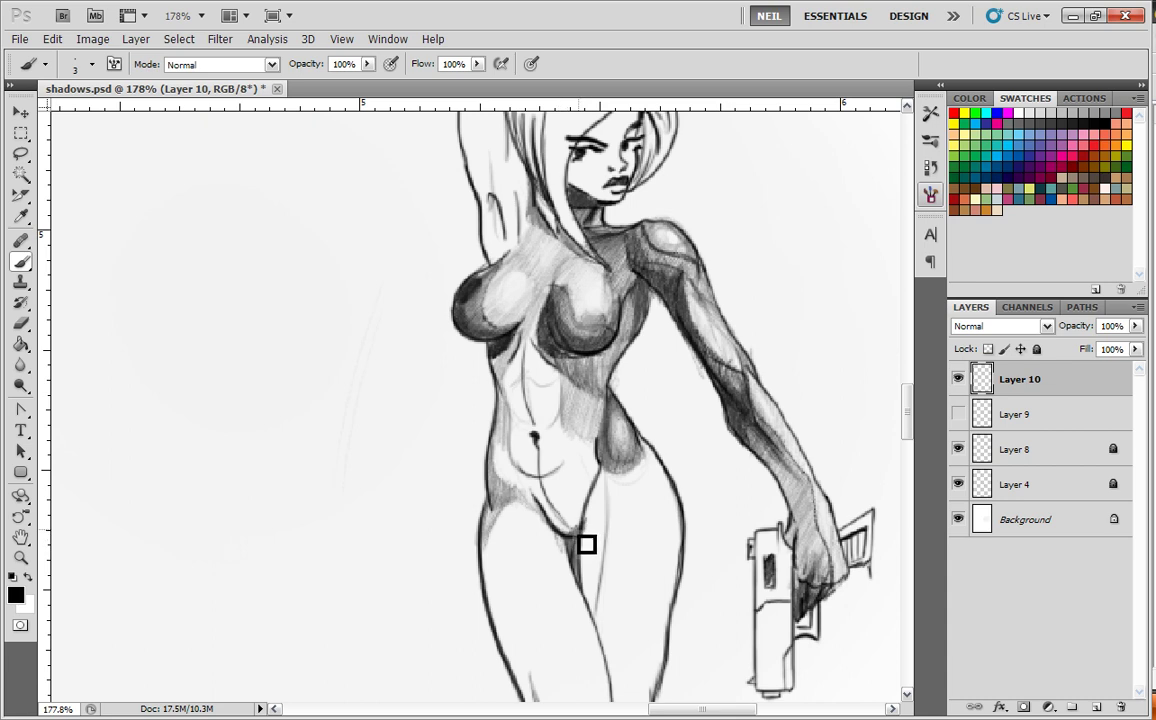
- Shade the lower abdomen and groin as a rounded form with dark lower edges and a lighter centre
drag(550, 526, 584, 536)
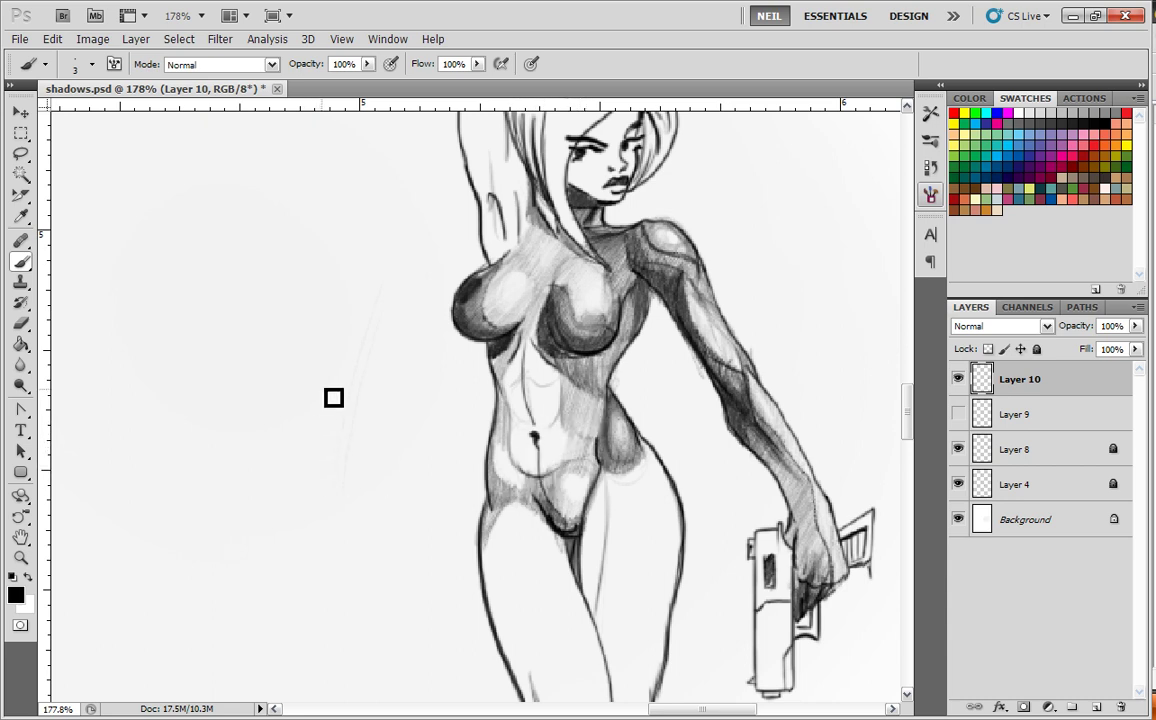
- Sketch two elongated rounded forms in the empty area beside the figure, with curved cross-contours, a dark crease between them and hatched sides
mouse_move(333, 395)
mouse_down()
mouse_move(302, 489)
mouse_move(352, 439)
mouse_up()
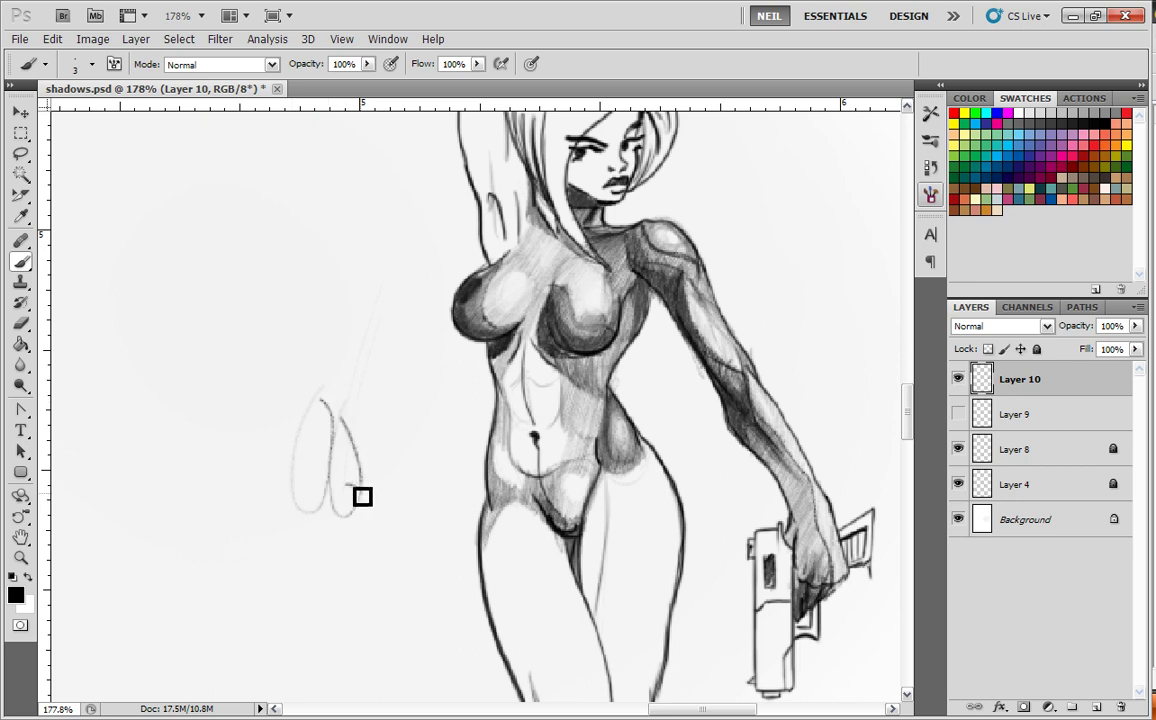
mouse_move(334, 496)
mouse_down()
mouse_move(359, 492)
mouse_move(356, 452)
mouse_up()
drag(337, 434, 349, 437)
drag(292, 495, 322, 491)
mouse_move(300, 467)
mouse_down()
mouse_move(334, 457)
mouse_move(315, 440)
mouse_move(349, 468)
mouse_move(342, 433)
mouse_move(341, 469)
mouse_up()
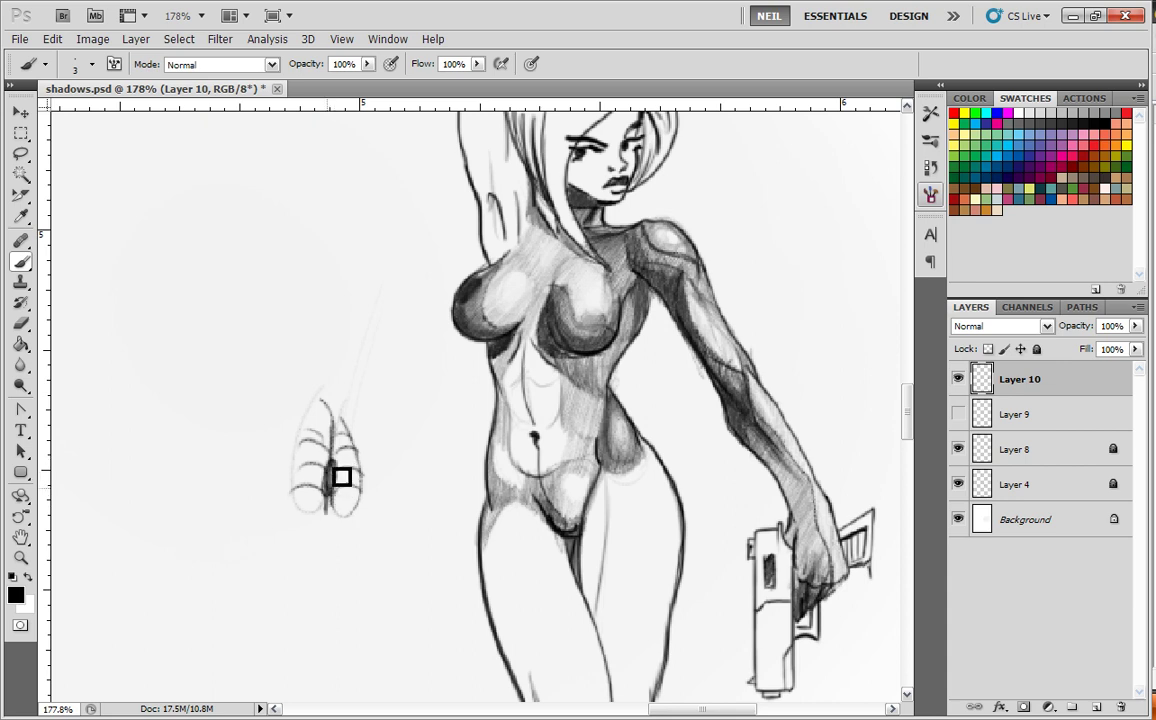
drag(331, 447, 328, 508)
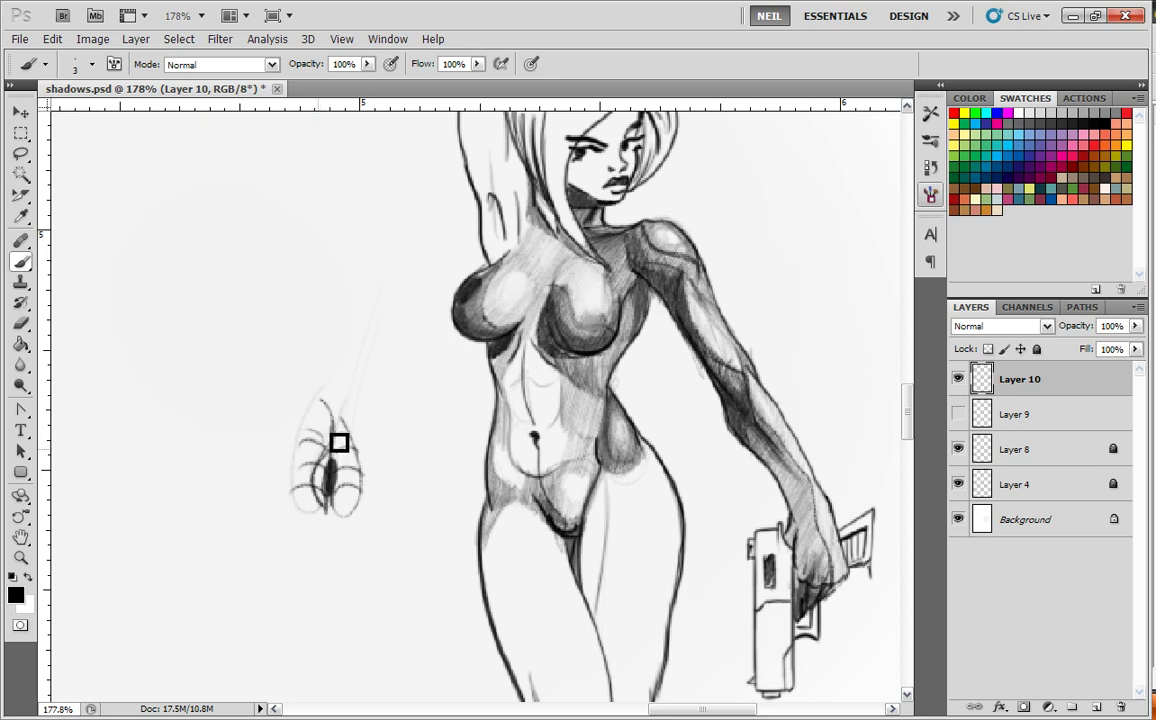
mouse_move(339, 443)
mouse_down()
mouse_move(310, 472)
mouse_move(330, 431)
mouse_move(307, 508)
mouse_move(334, 508)
mouse_up()
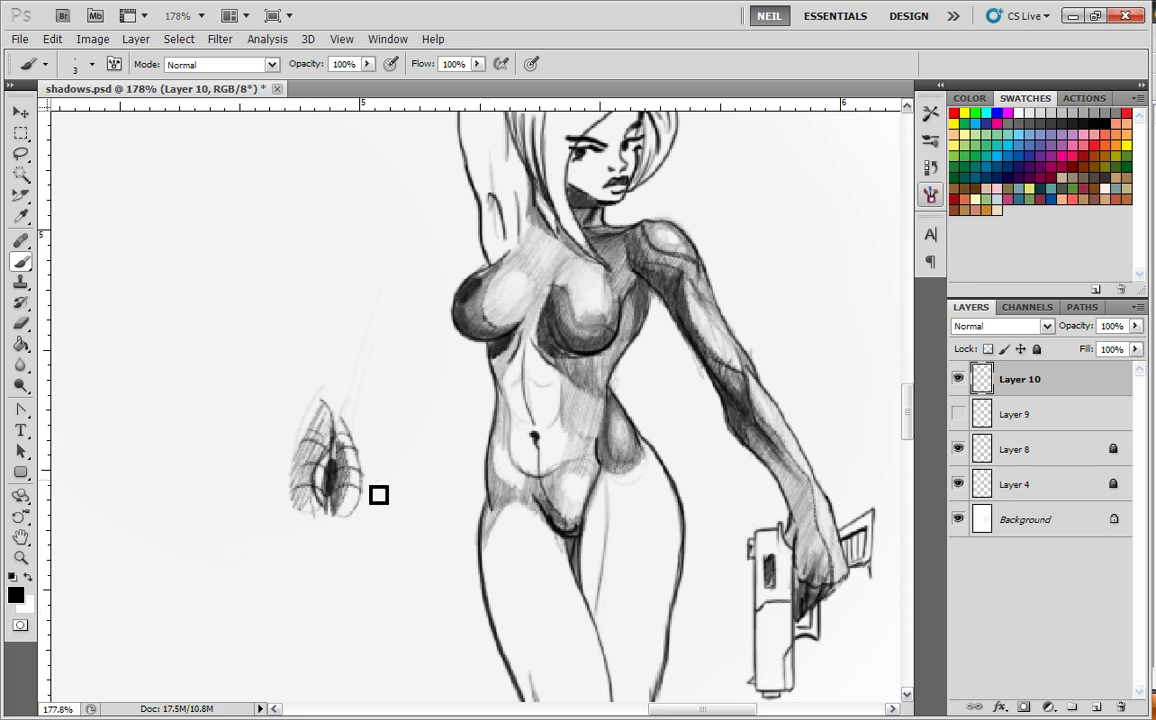
- Draw an arrow showing the light direction towards the upper side of the small demonstration sketch, and undo an extra stroke on its lower side
drag(245, 393, 297, 427)
drag(279, 383, 296, 421)
mouse_move(362, 497)
mouse_down()
mouse_move(346, 464)
mouse_move(341, 509)
mouse_move(340, 465)
mouse_up()
key(ctrl+z)
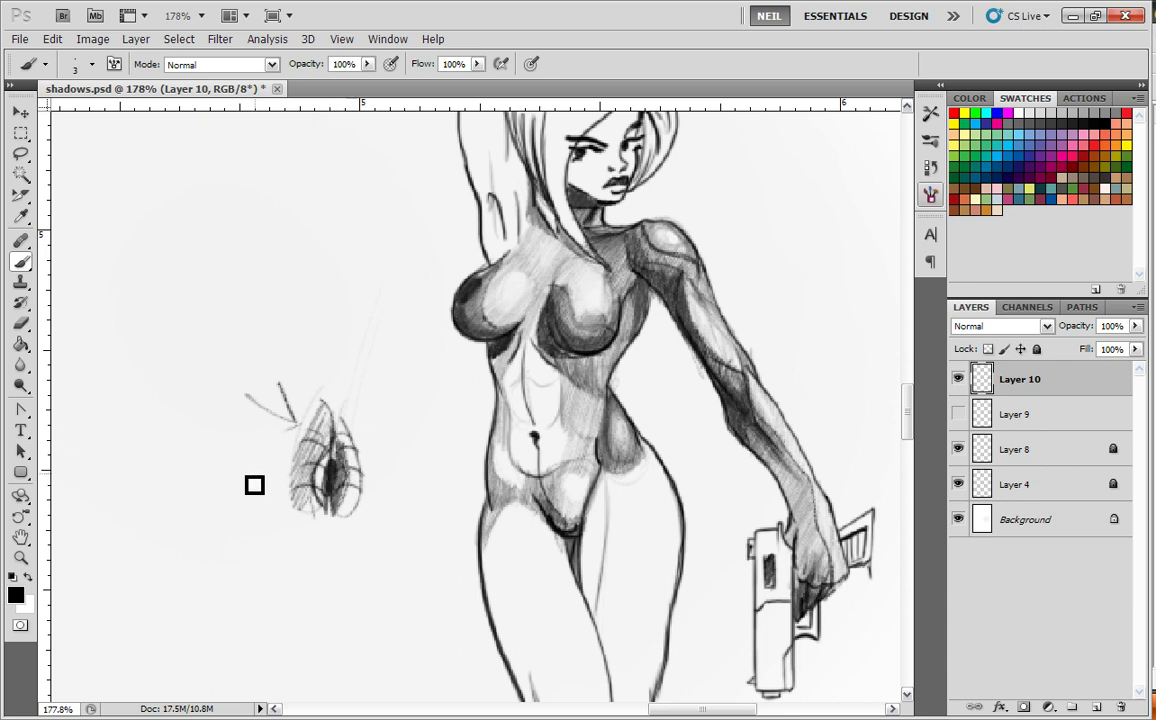